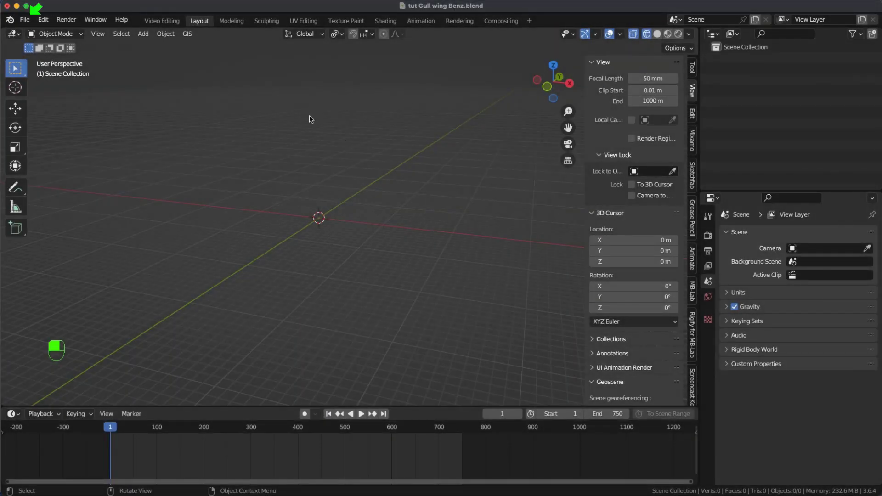
# Step: Import Gull wing Benz.obj as a Wavefront OBJ and deselect all the car parts
pyautogui.click(24, 19)
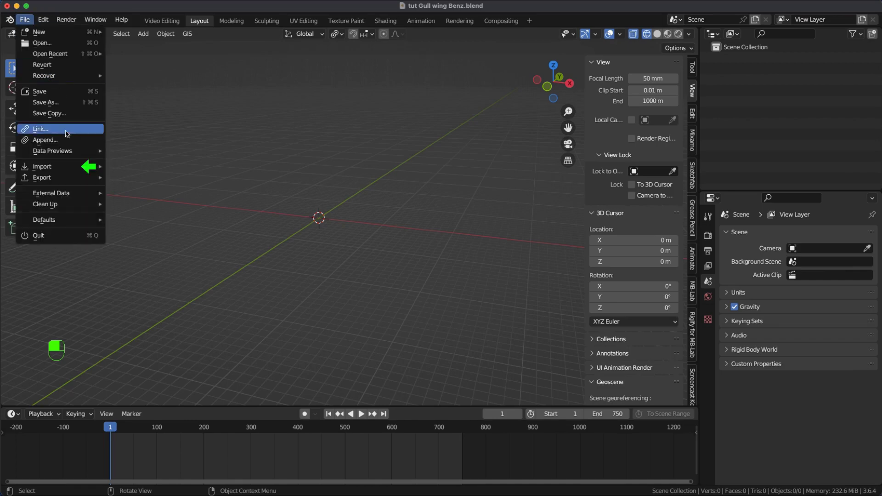
pyautogui.moveTo(42, 166)
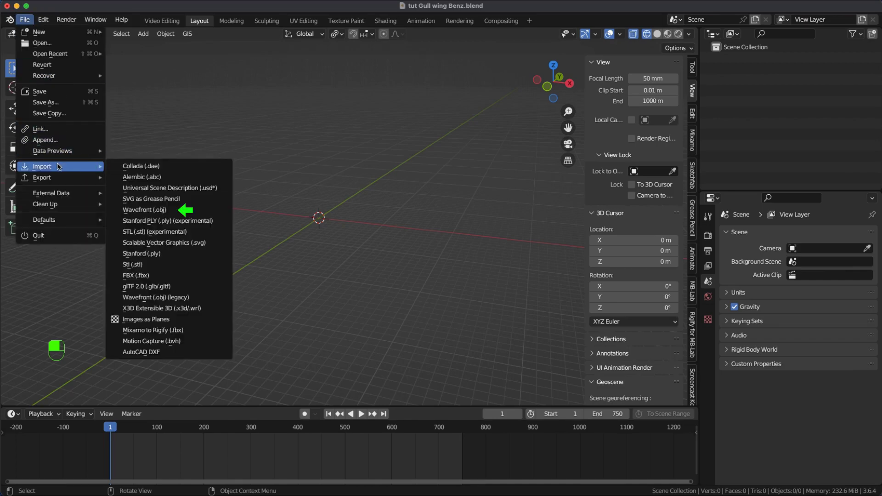
pyautogui.click(156, 211)
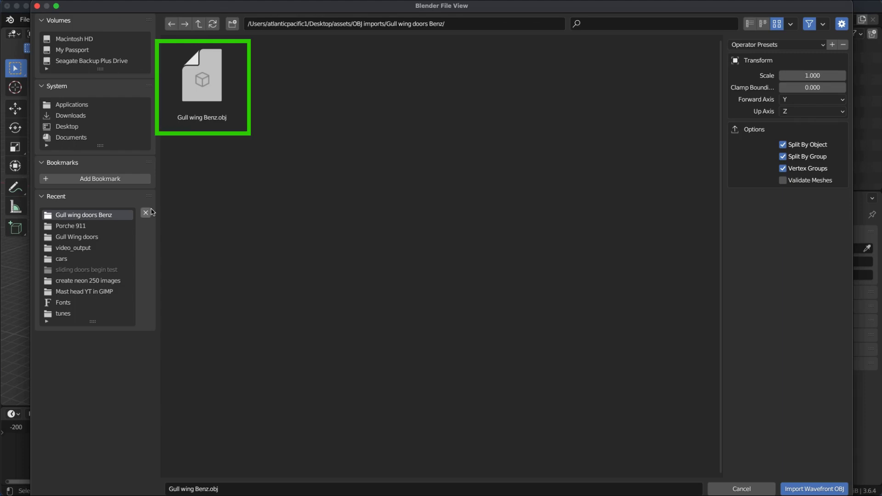
pyautogui.click(203, 82)
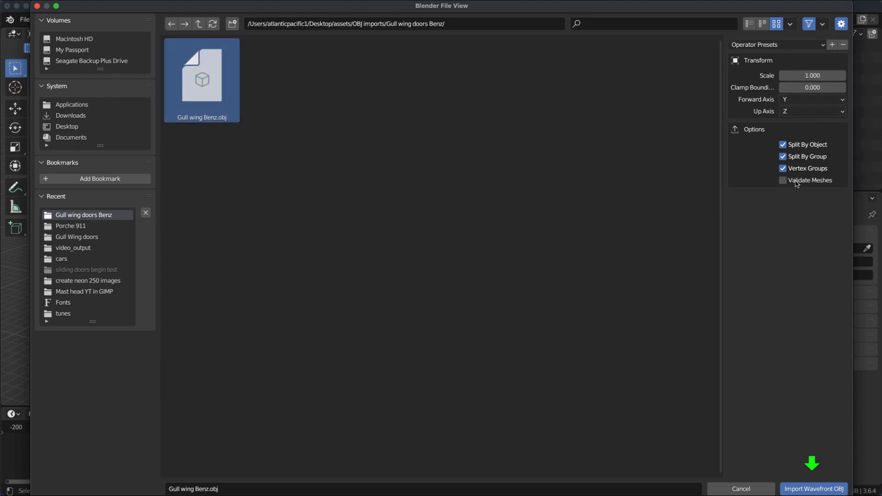
pyautogui.click(812, 490)
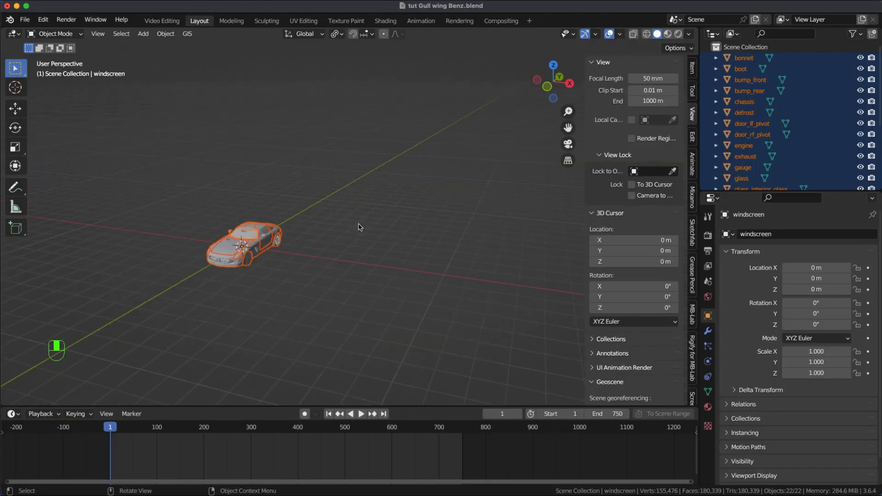
pyautogui.keyDown('alt'); pyautogui.keyDown('shift'); pyautogui.moveTo(277, 232); pyautogui.dragTo(418, 192); pyautogui.keyUp('shift'); pyautogui.keyUp('alt')
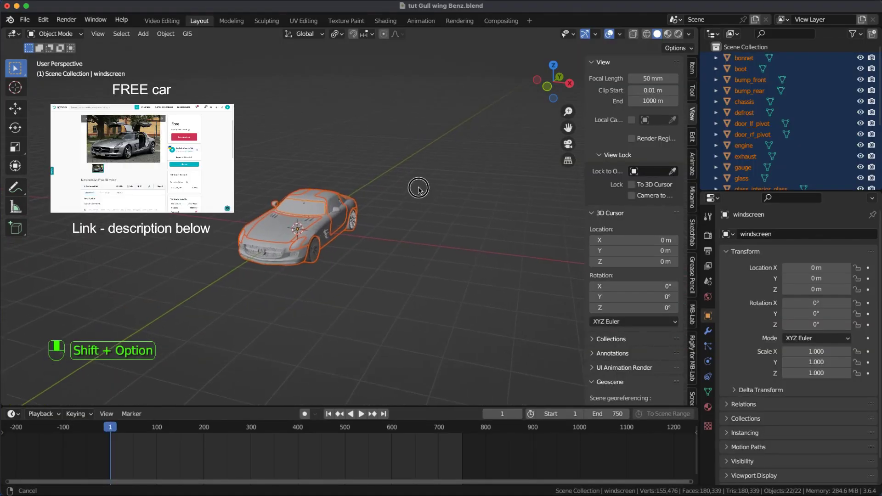
pyautogui.press('a')
pyautogui.press('a')
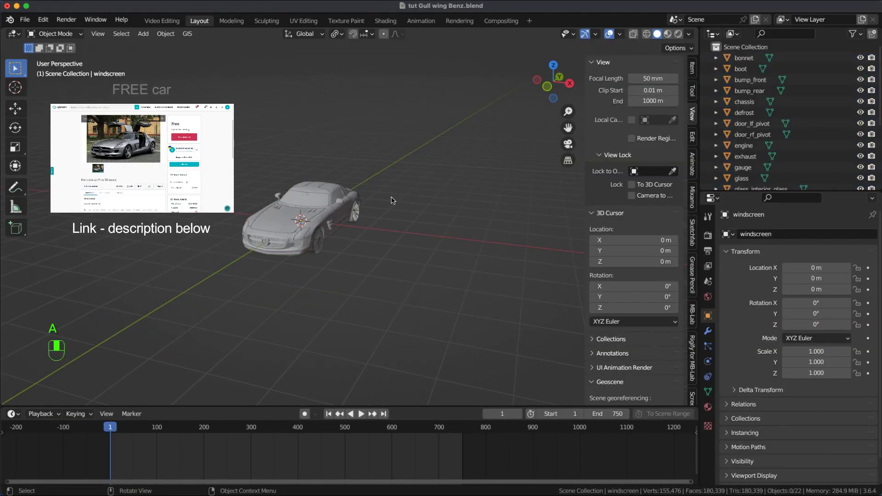
pyautogui.press('shift')
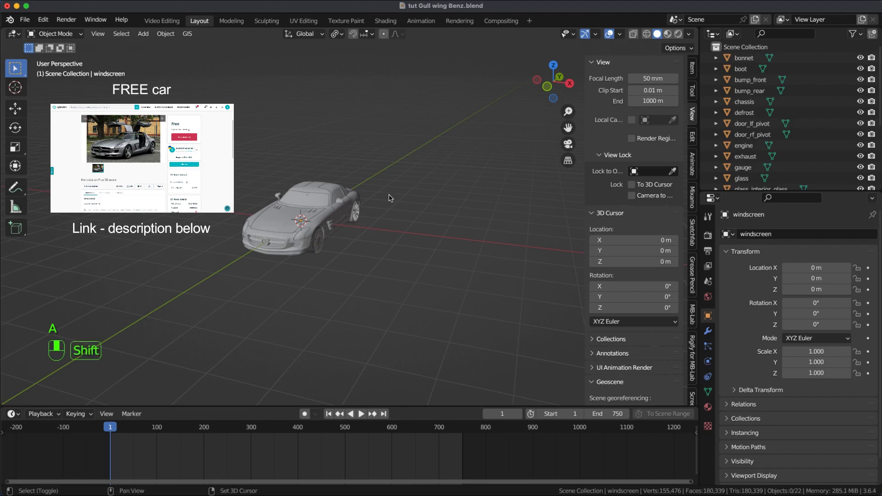
# Step: Add a cube empty scaled to about 0.34 and raised roughly 1.8 m above the car
pyautogui.hotkey('shift', 'a')
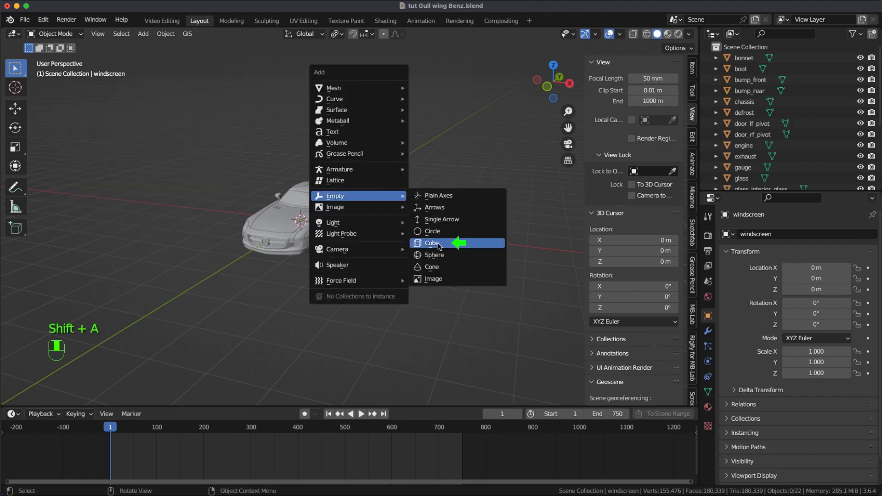
pyautogui.click(438, 245)
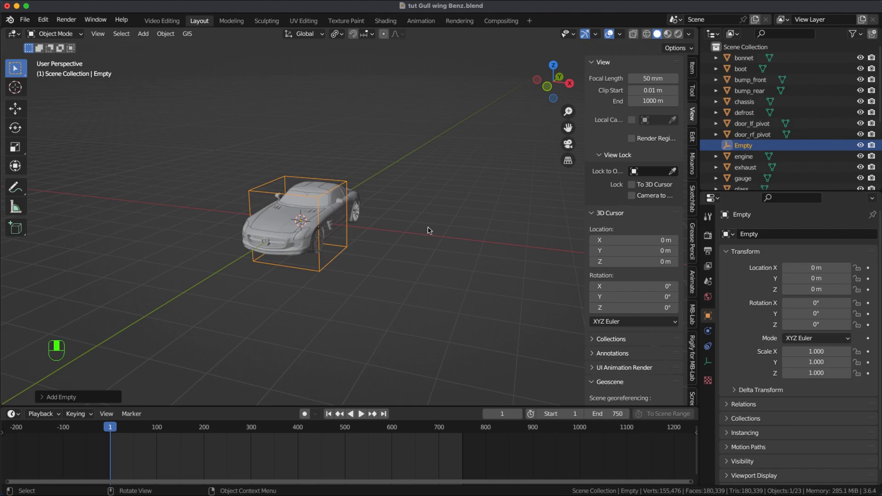
pyautogui.press('s')
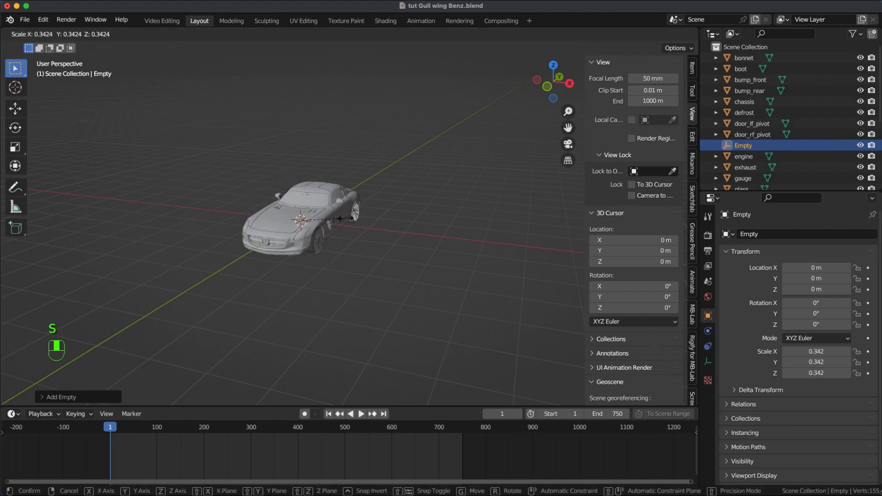
pyautogui.click(346, 221)
pyautogui.press('g')
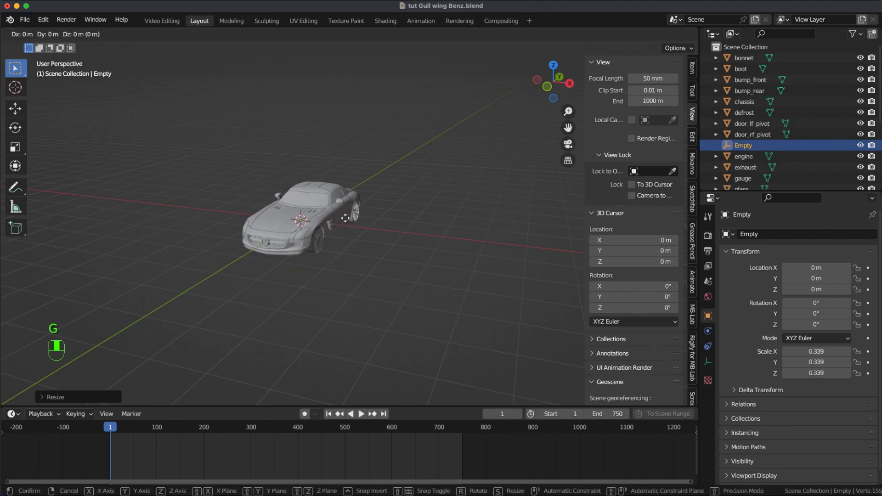
pyautogui.press('z')
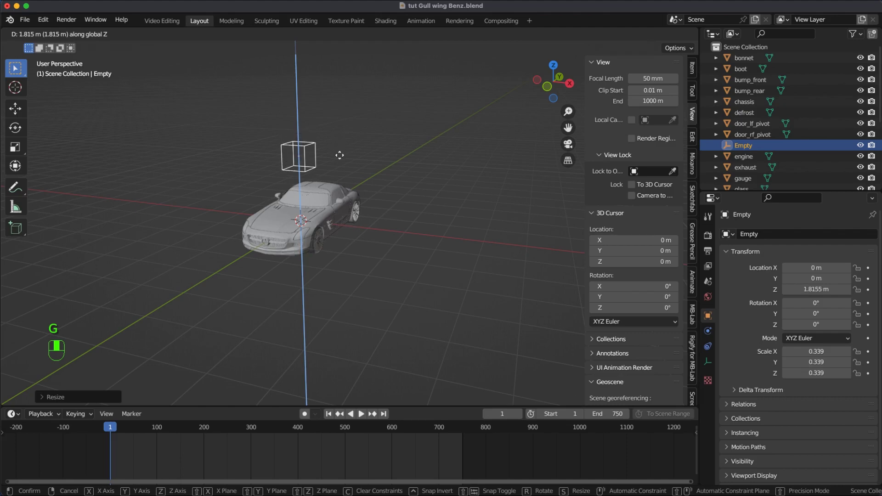
pyautogui.click(339, 156)
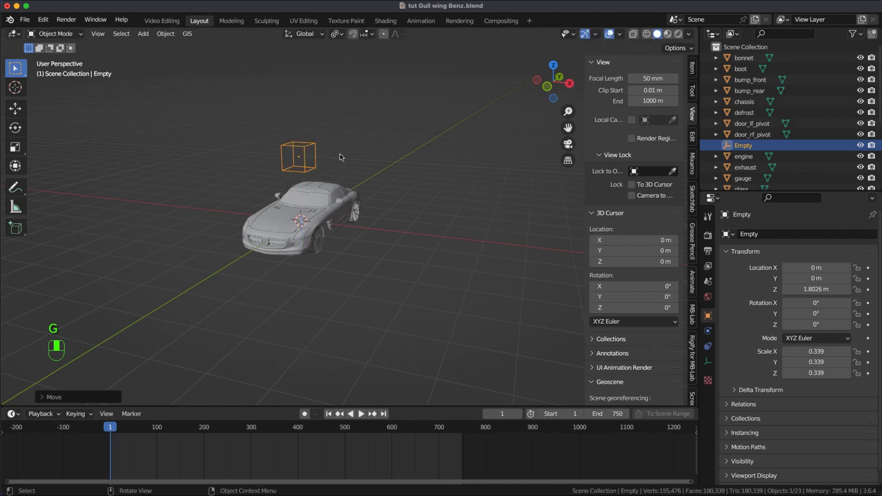
pyautogui.click(330, 187)
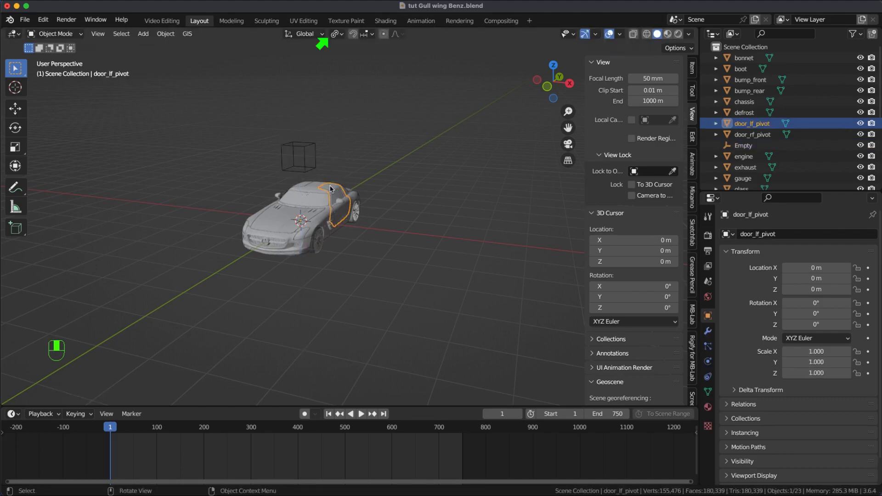
# Step: With Individual Origins pivot, set the left door pivot's origin to a 3D cursor at its hinge
pyautogui.click(339, 34)
pyautogui.click(350, 70)
pyautogui.moveTo(352, 168); pyautogui.dragTo(371, 187, button='middle')
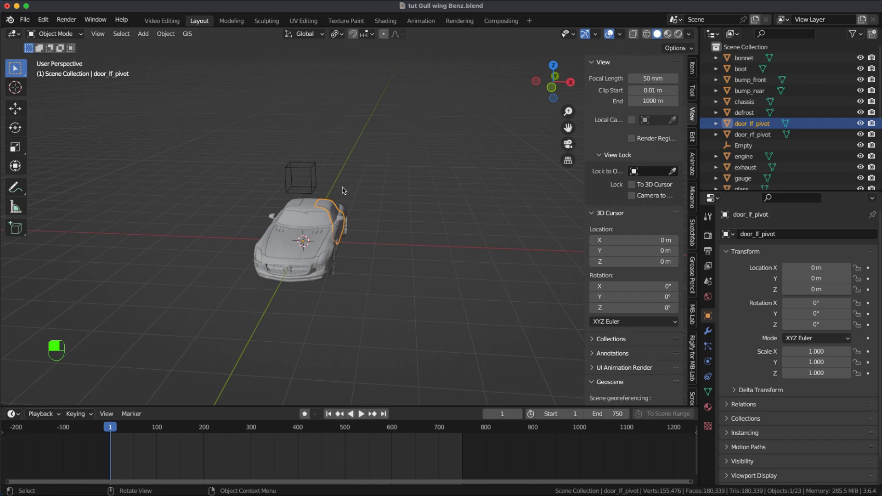
pyautogui.scroll(1, 345, 192)
pyautogui.scroll(2, 311, 203)
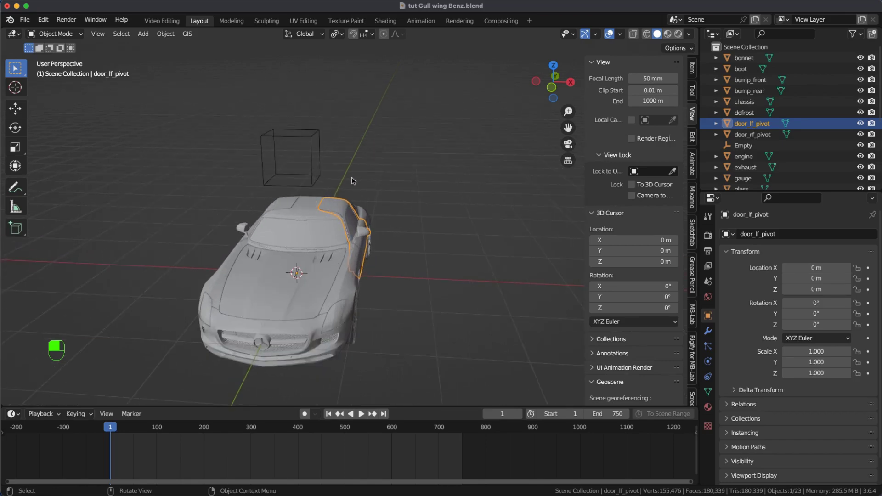
pyautogui.press('KP_7')
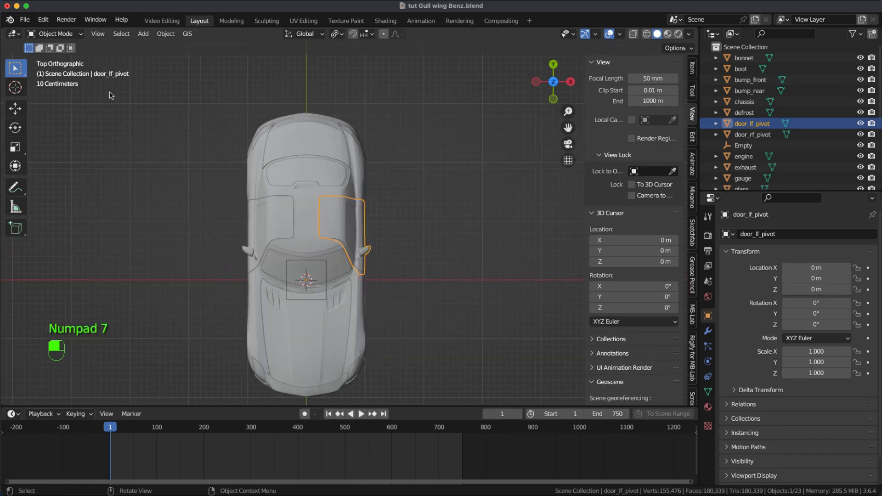
pyautogui.click(16, 87)
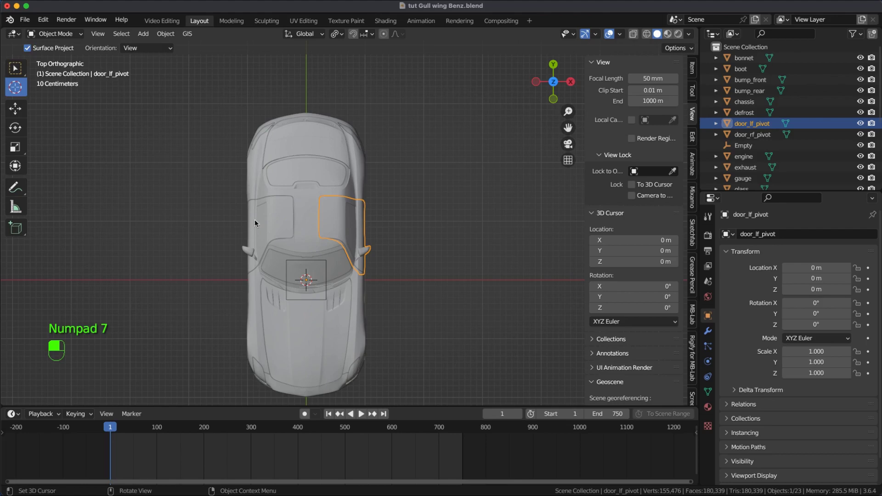
pyautogui.click(322, 220)
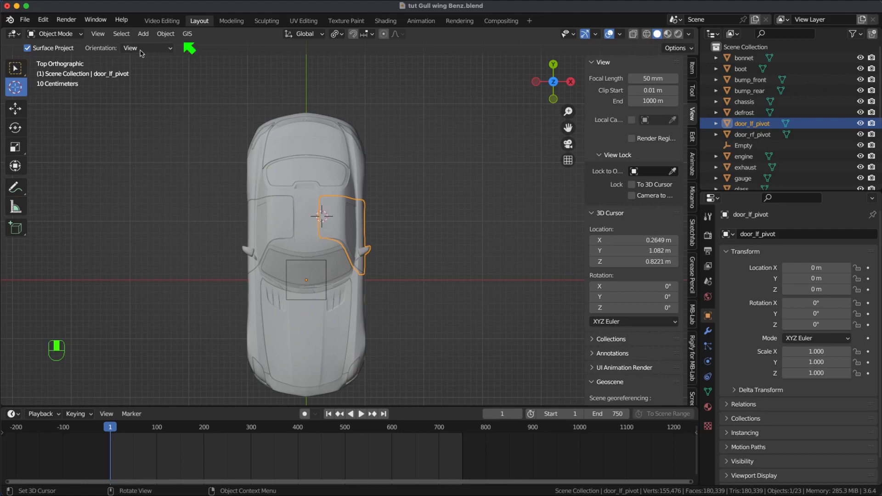
pyautogui.click(163, 36)
pyautogui.click(178, 58)
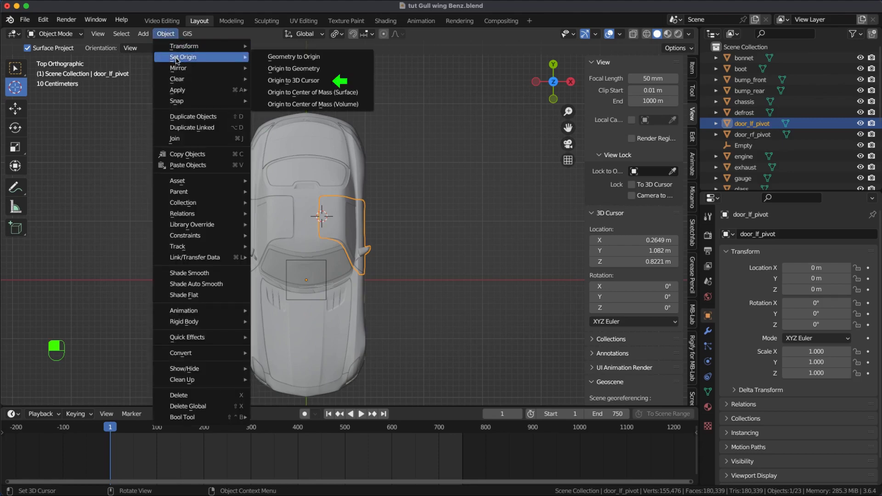
pyautogui.click(281, 81)
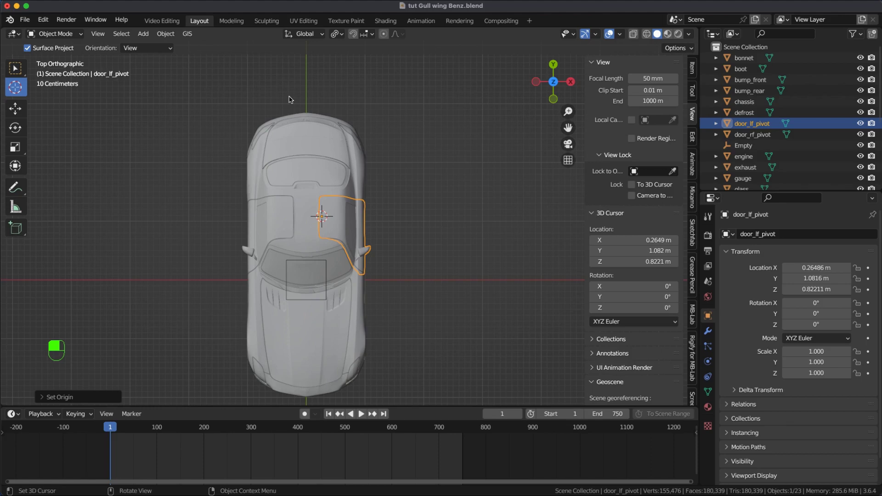
# Step: Parent the left door pivot to the cube empty
pyautogui.click(16, 68)
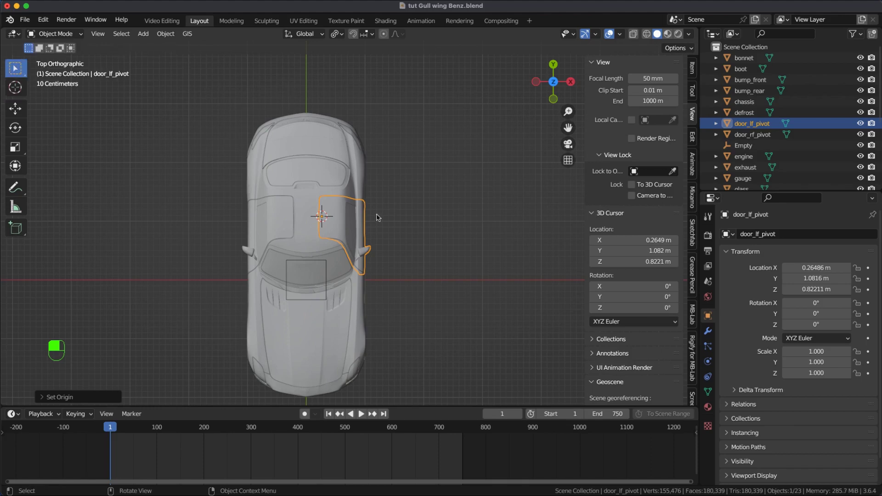
pyautogui.keyDown('alt'); pyautogui.moveTo(367, 216); pyautogui.dragTo(308, 137); pyautogui.keyUp('alt')
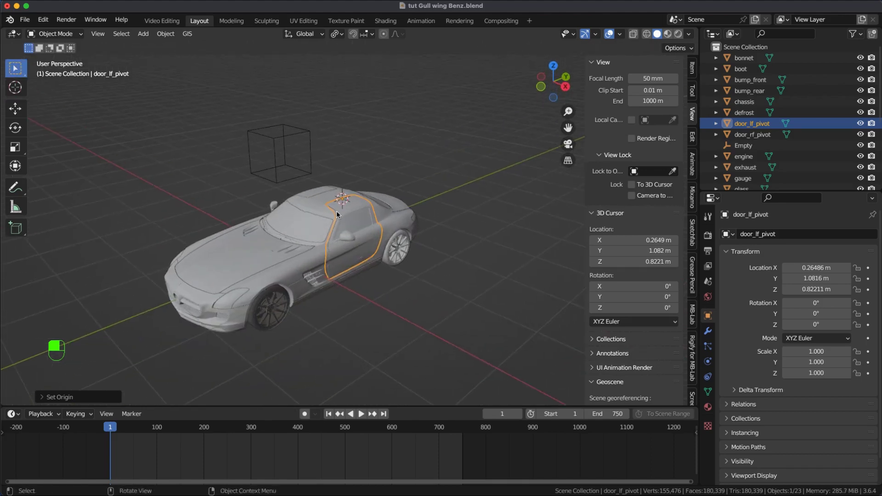
pyautogui.keyDown('shift'); pyautogui.click(298, 181); pyautogui.keyUp('shift')
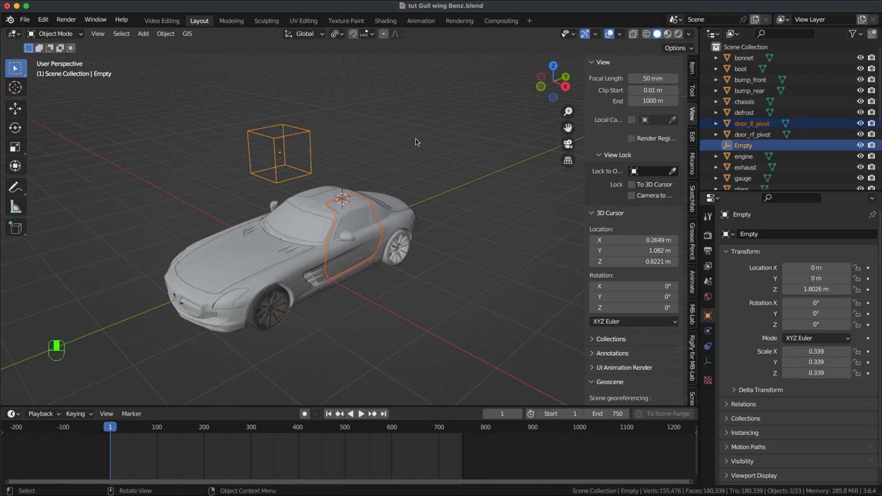
pyautogui.hotkey('ctrl', 'p')
pyautogui.click(417, 142)
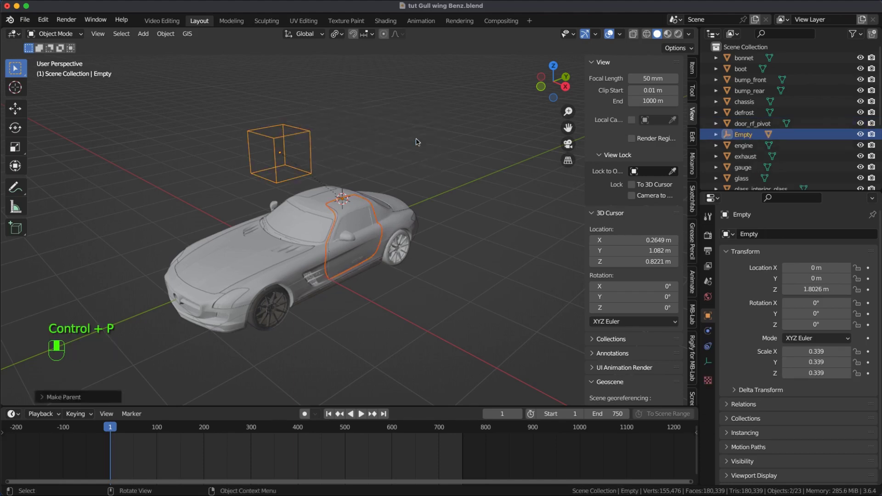
pyautogui.moveTo(427, 173); pyautogui.dragTo(327, 215, button='middle')
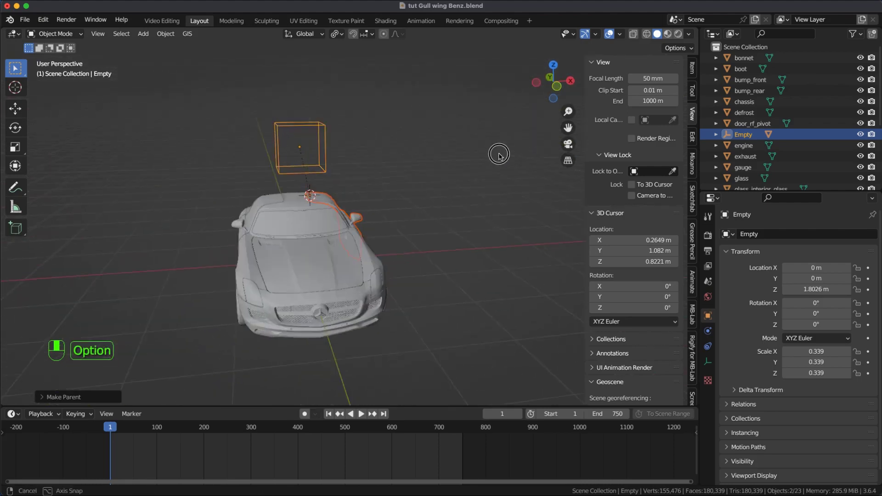
pyautogui.click(268, 200)
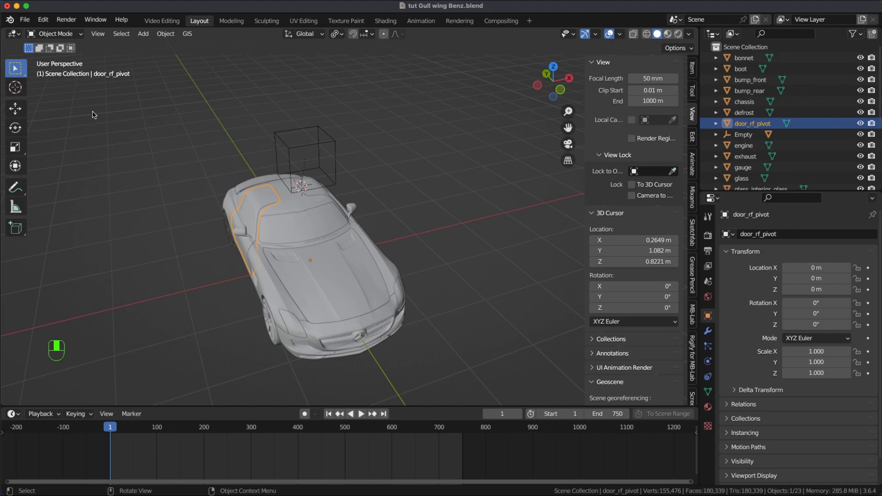
# Step: Place the 3D cursor at the right door's hinge and set the pivot's origin there
pyautogui.click(15, 88)
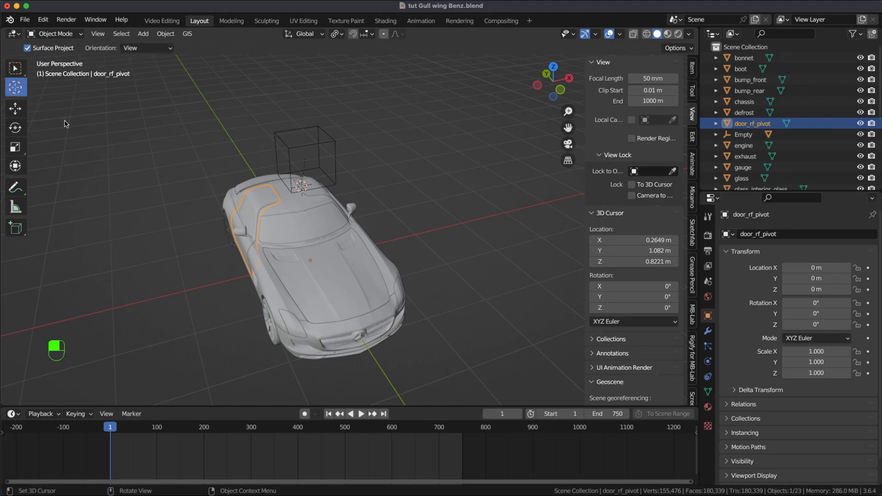
pyautogui.press('KP_7')
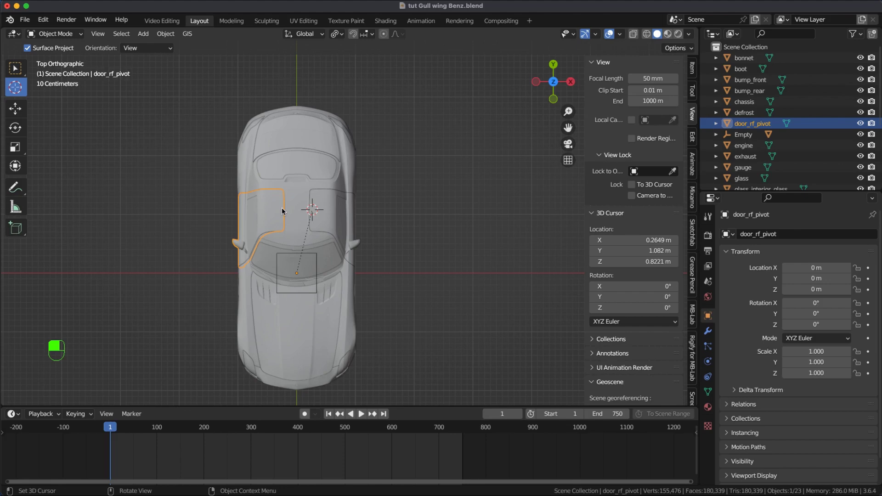
pyautogui.click(283, 210)
pyautogui.click(165, 33)
pyautogui.moveTo(183, 56)
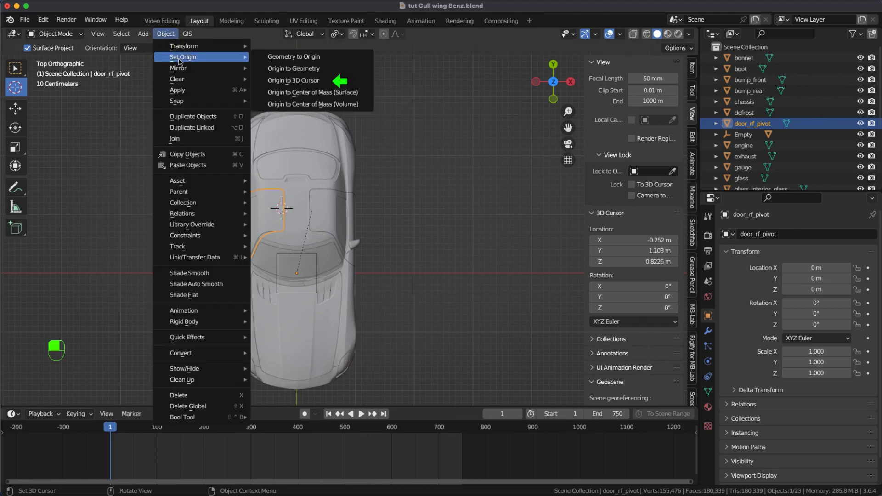
pyautogui.click(287, 83)
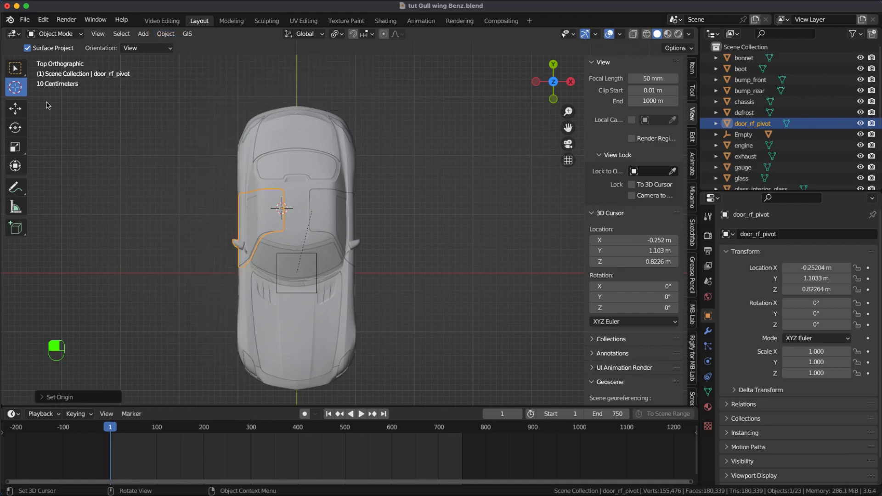
# Step: Parent the right door pivot to the Empty cube with Object (Keep Transform)
pyautogui.click(21, 73)
pyautogui.moveTo(163, 165)
pyautogui.keyDown('alt'); pyautogui.mouseDown()
pyautogui.moveTo(256, 400)
pyautogui.moveTo(292, 115)
pyautogui.mouseUp(); pyautogui.keyUp('alt')
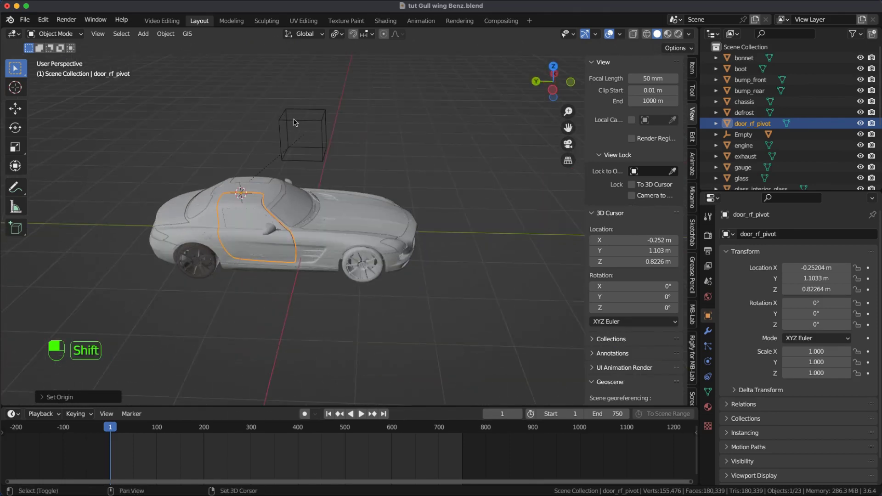
pyautogui.keyDown('shift'); pyautogui.click(294, 124); pyautogui.keyUp('shift')
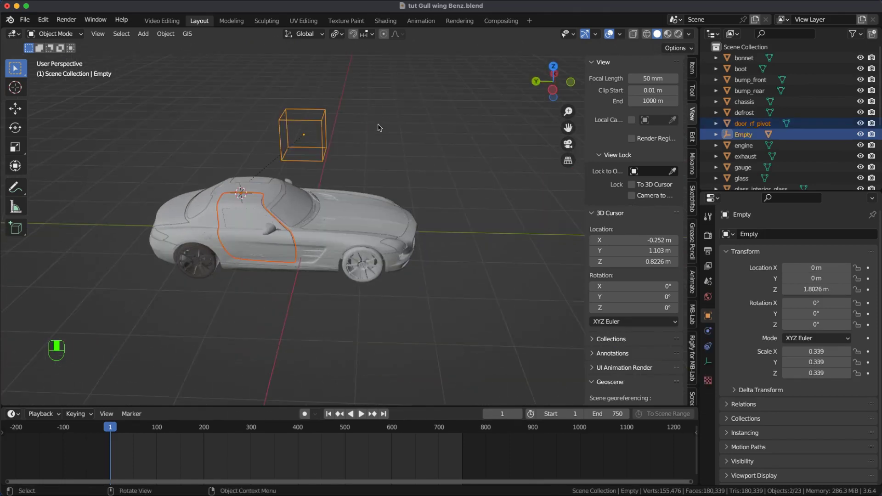
pyautogui.hotkey('ctrl', 'p')
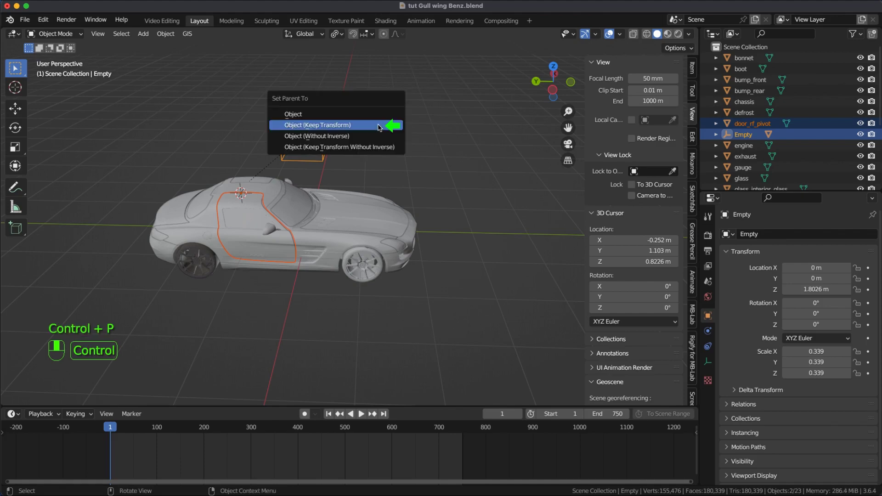
pyautogui.click(379, 127)
pyautogui.keyDown('alt'); pyautogui.moveTo(378, 127); pyautogui.dragTo(205, 112); pyautogui.keyUp('alt')
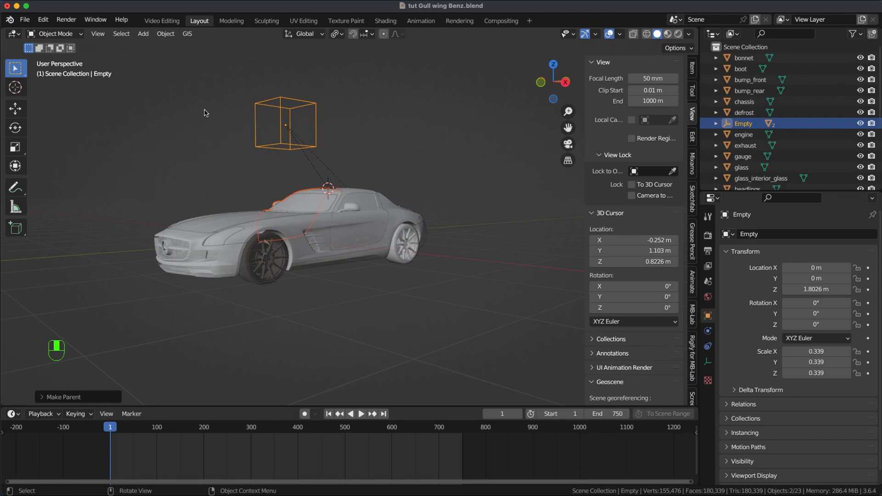
# Step: Add a single-bone armature and move it along Y and Z beside the car
pyautogui.hotkey('alt', 'a')
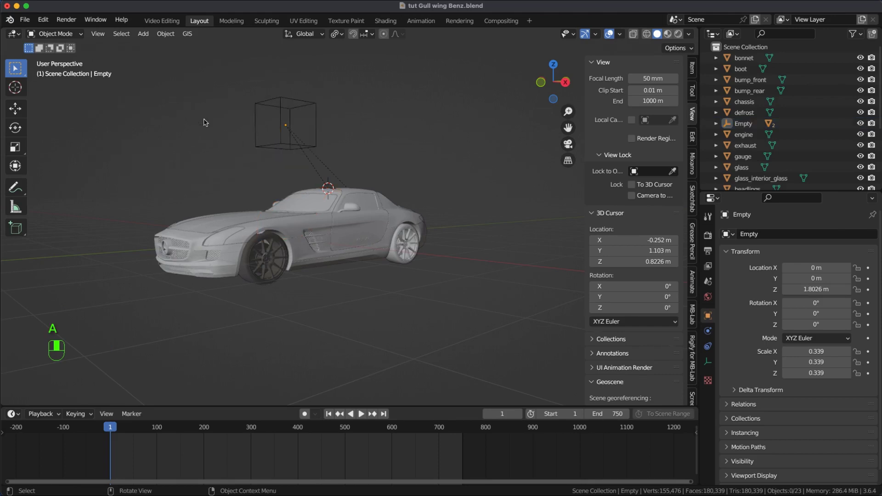
pyautogui.hotkey('shift', 'a')
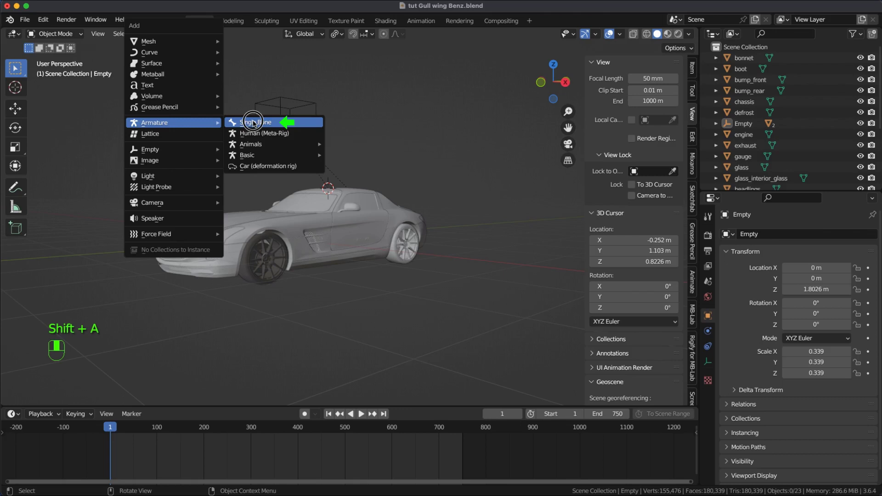
pyautogui.click(253, 123)
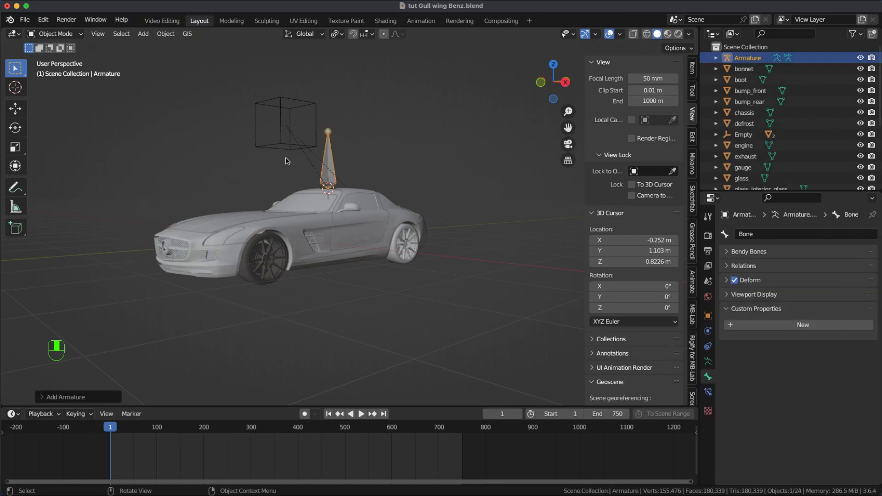
pyautogui.press('g')
pyautogui.press('y')
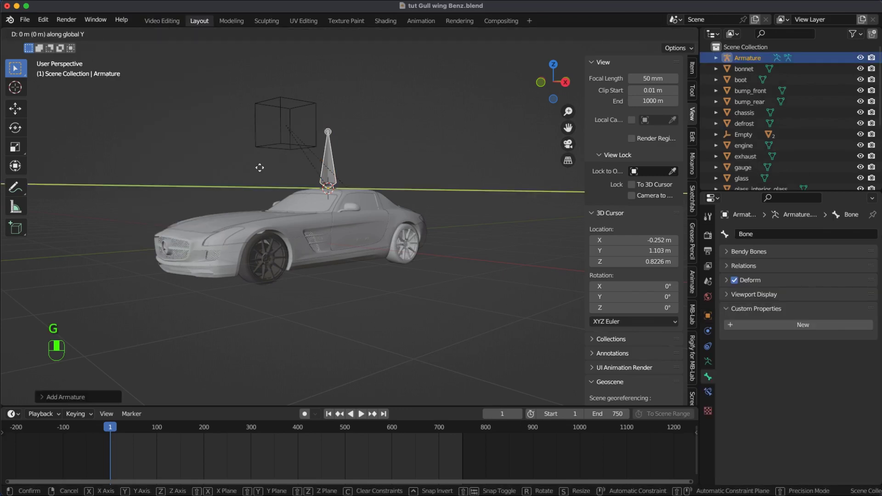
pyautogui.click(78, 220)
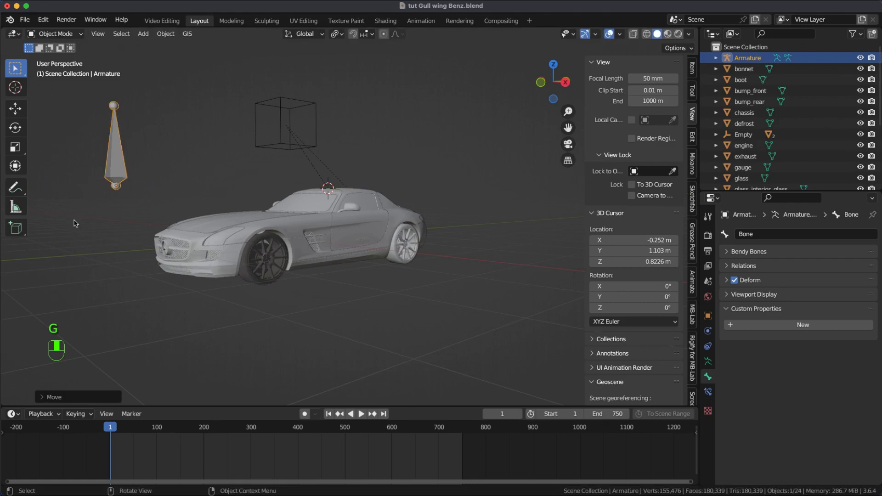
pyautogui.press('g')
pyautogui.press('z')
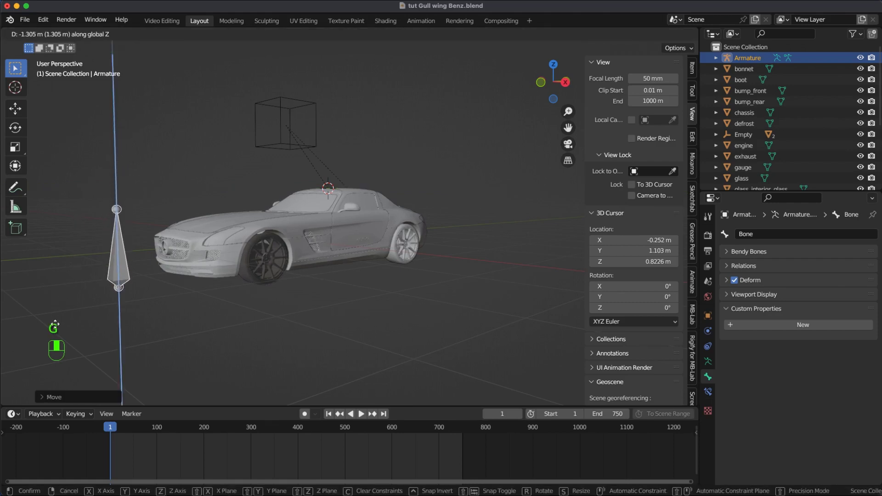
pyautogui.click(92, 304)
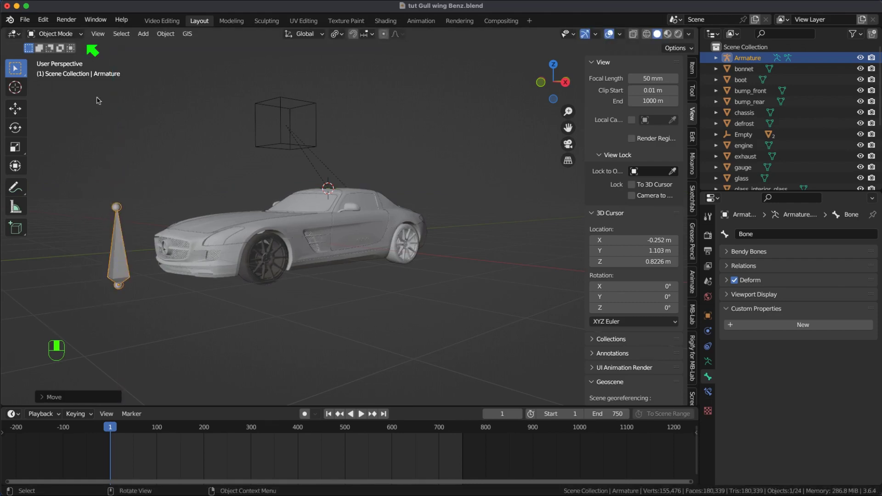
# Step: In Pose Mode, select the bone and add a new custom property to it
pyautogui.click(55, 33)
pyautogui.click(51, 70)
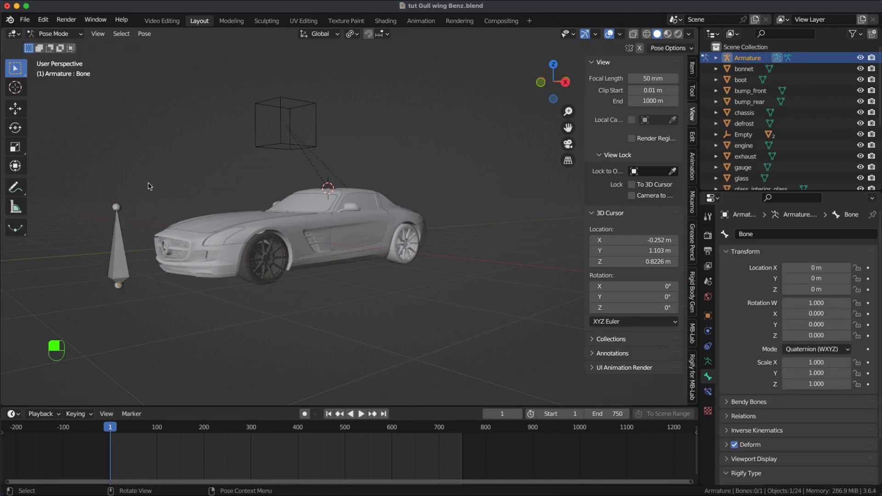
pyautogui.click(115, 269)
pyautogui.scroll(-3, 733, 393)
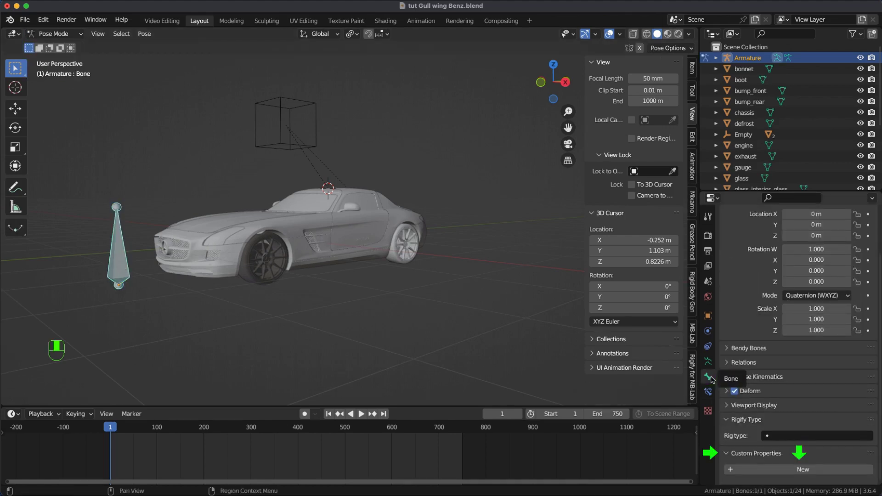
pyautogui.click(763, 469)
pyautogui.scroll(-1, 781, 447)
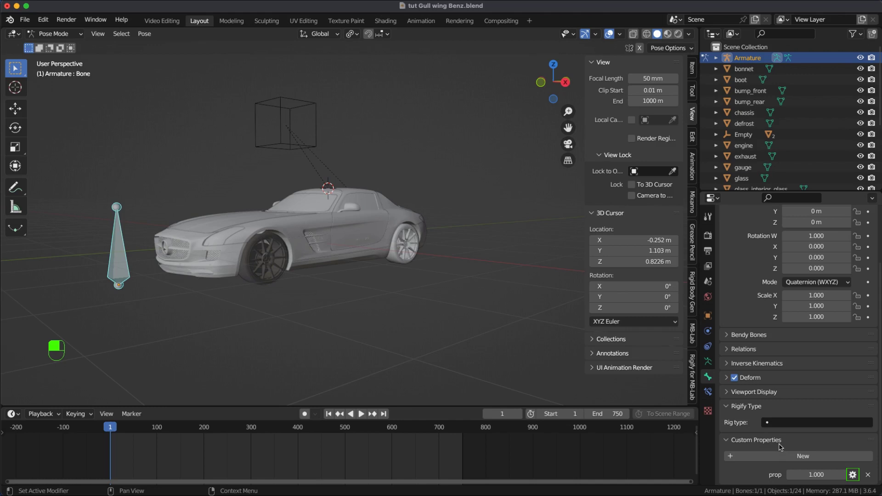
# Step: Name the custom property 'wing' and set its maximum to 2
pyautogui.click(852, 475)
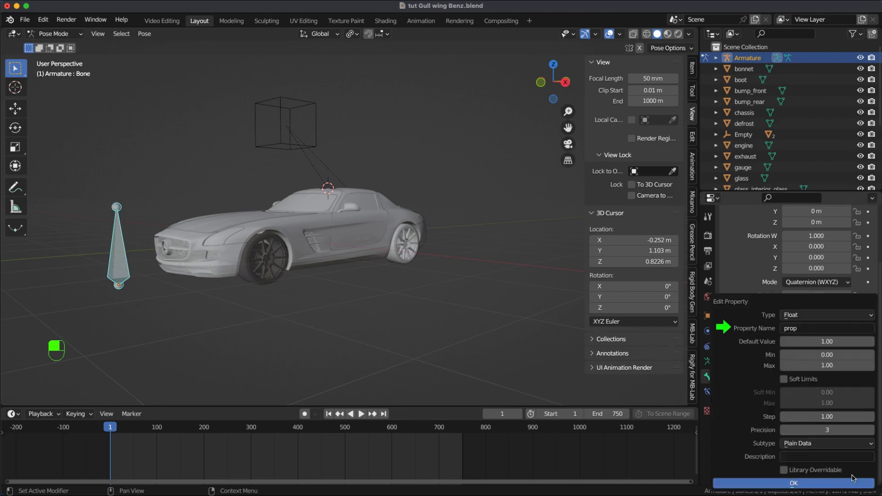
pyautogui.click(808, 328)
pyautogui.write('wing')
pyautogui.press('Return')
pyautogui.click(825, 366)
pyautogui.write('2')
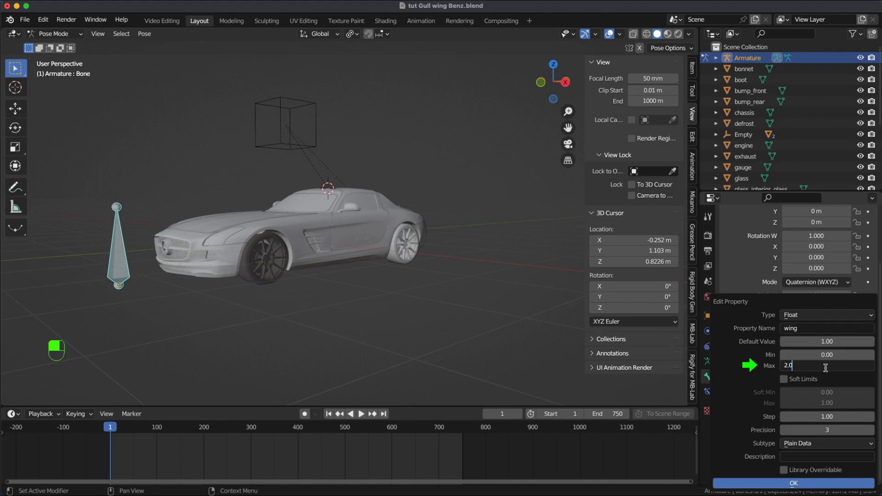
pyautogui.press('Return')
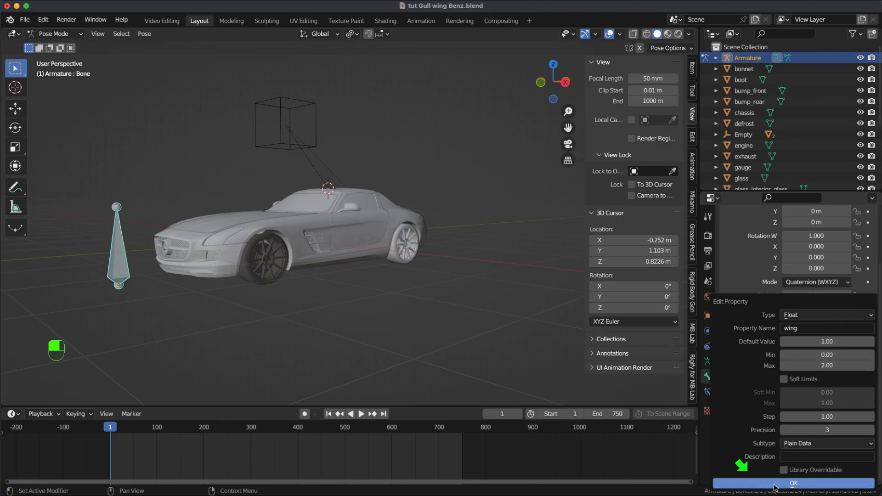
pyautogui.click(774, 483)
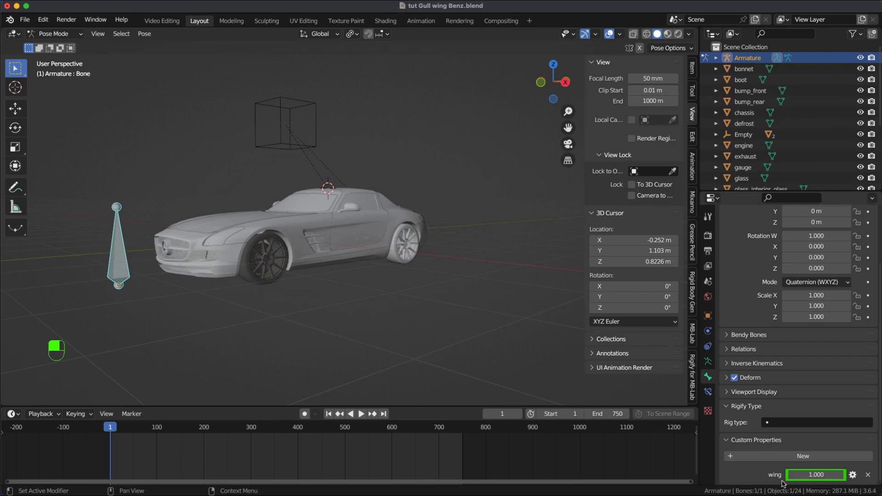
# Step: Copy the 'wing' property's data path and bring up the mode menu
pyautogui.rightClick(817, 474)
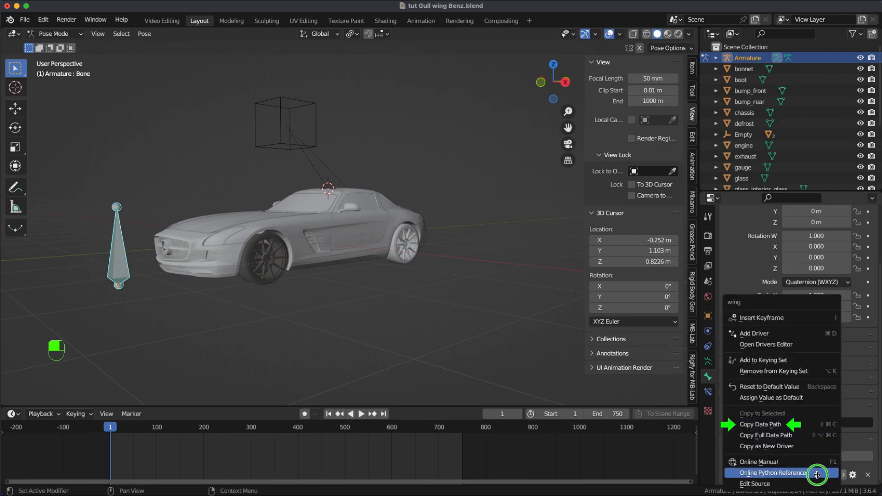
pyautogui.click(775, 425)
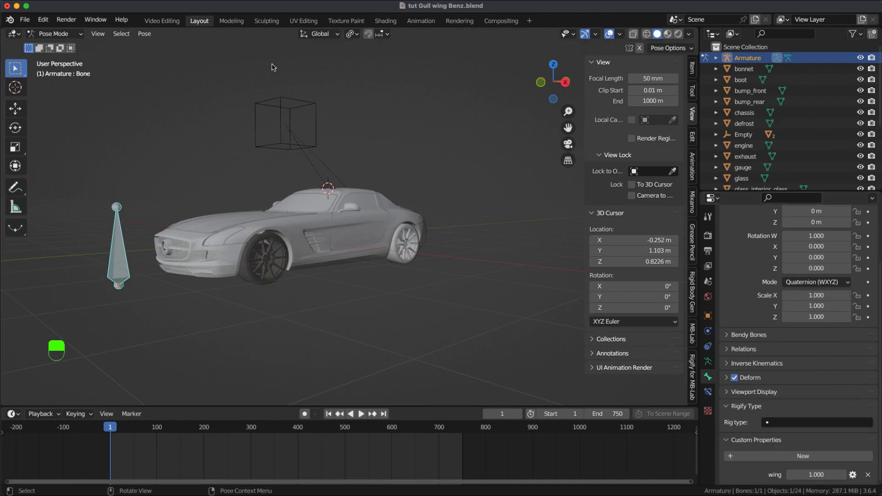
pyautogui.press('Tab')
# Step: In Object Mode, add a driver to the left door pivot's Y rotation with a negated var expression
pyautogui.click(174, 67)
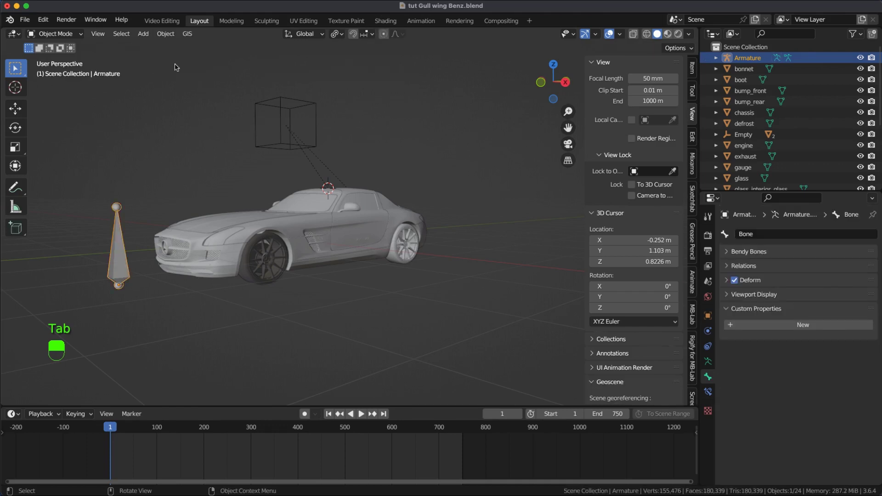
pyautogui.click(355, 229)
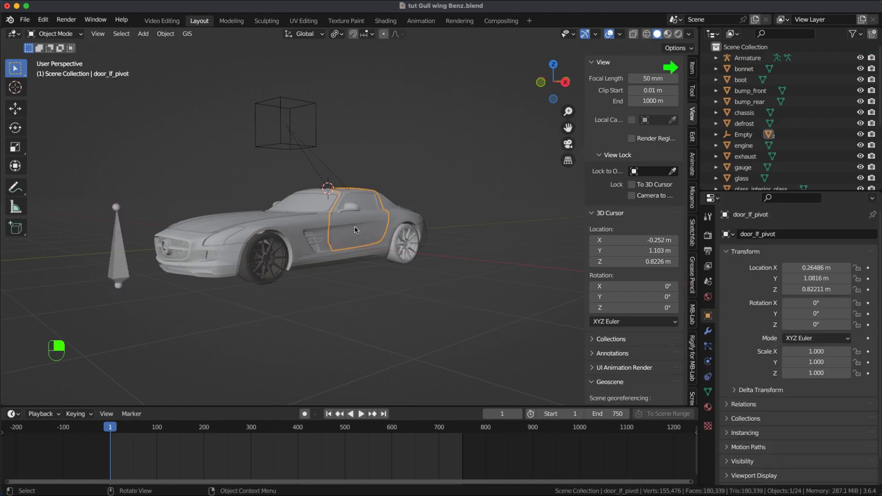
pyautogui.click(692, 68)
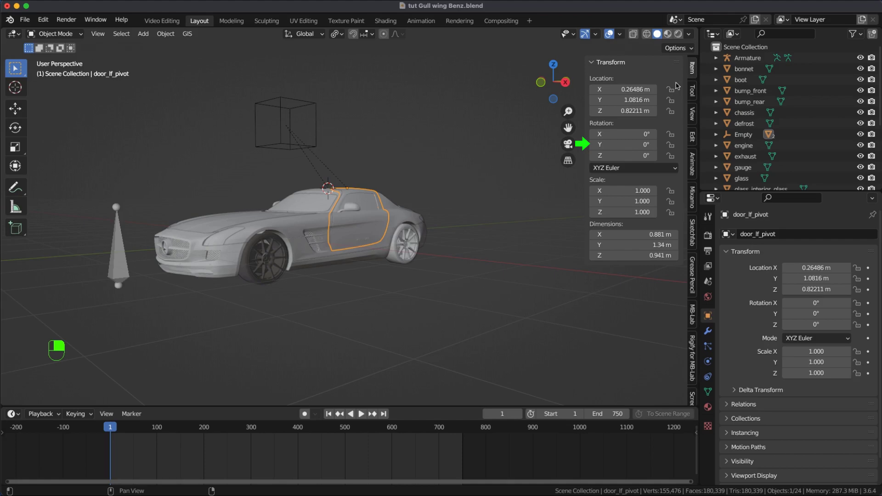
pyautogui.rightClick(620, 146)
pyautogui.click(606, 143)
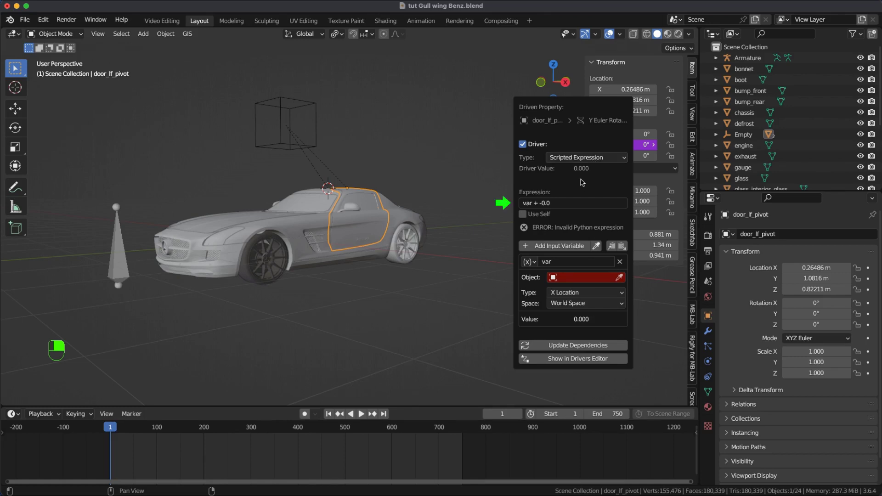
pyautogui.click(565, 204)
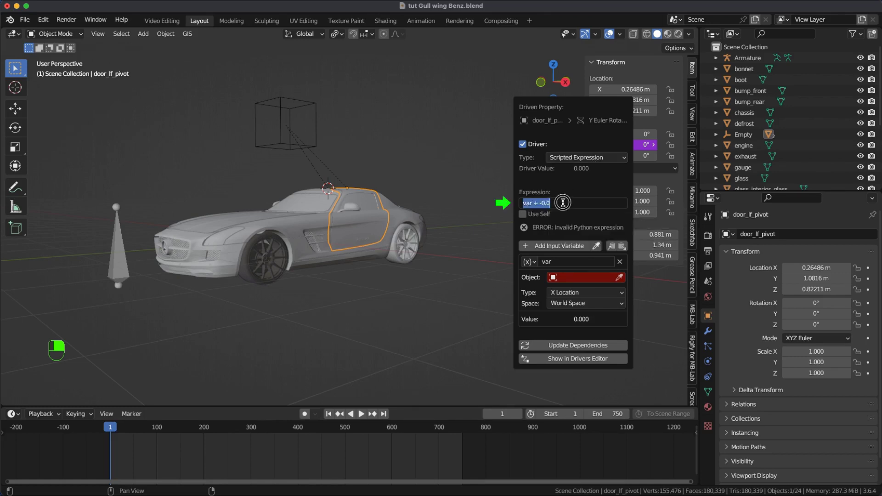
pyautogui.press('BackSpace')
pyautogui.write('-var')
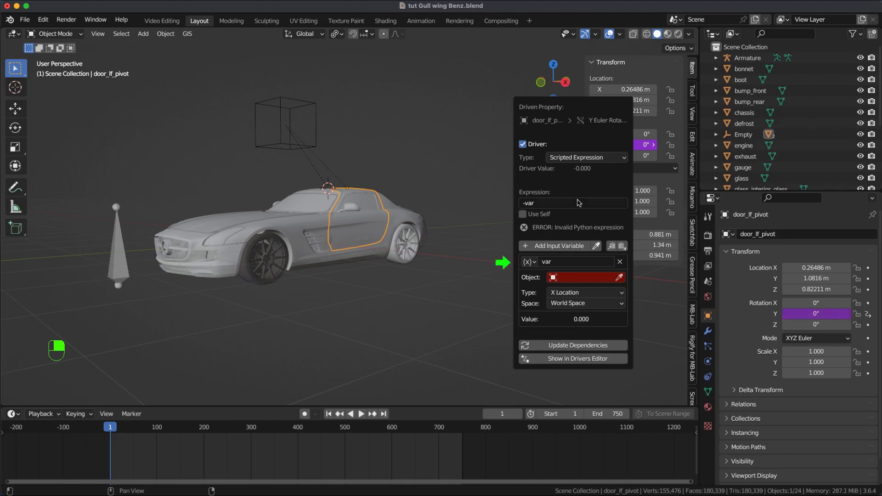
pyautogui.press('Return')
# Step: Make the driver variable a Single Property of Armature using the pasted wing data path
pyautogui.click(535, 267)
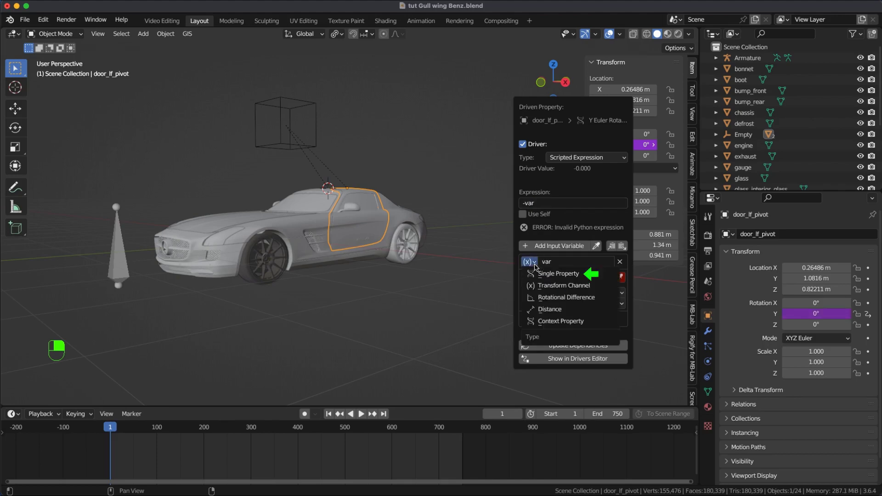
pyautogui.click(539, 274)
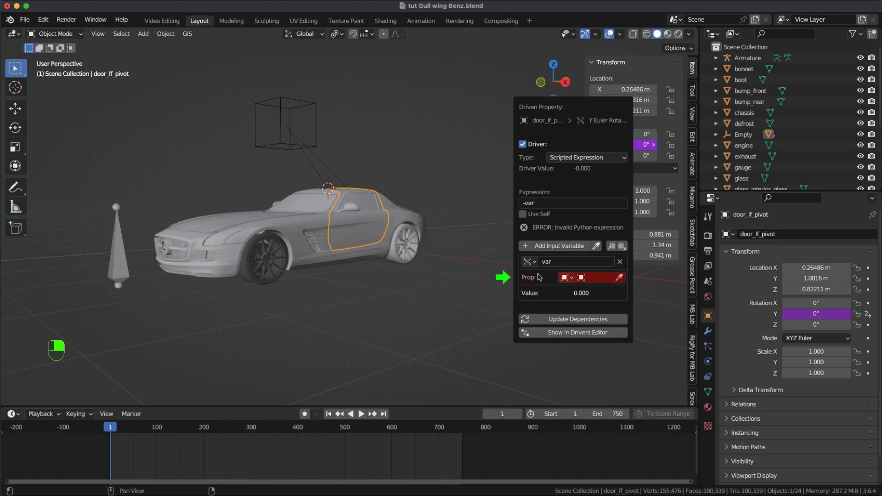
pyautogui.click(597, 277)
pyautogui.click(596, 294)
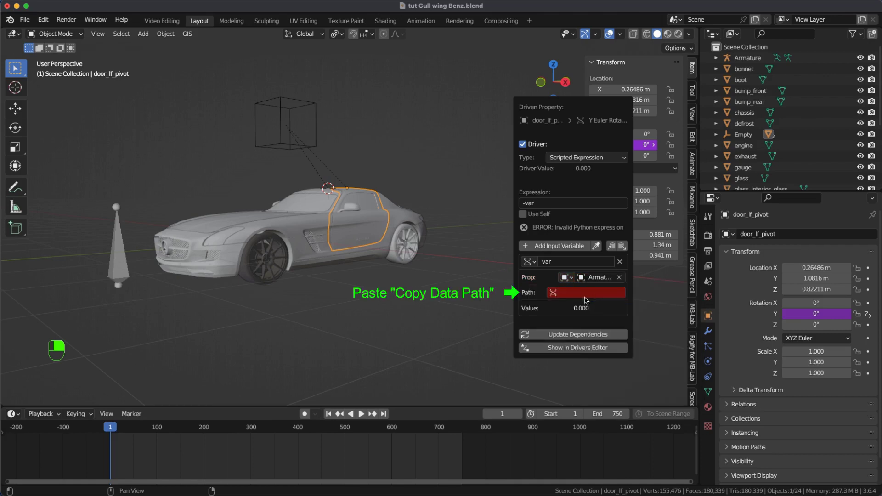
pyautogui.click(573, 294)
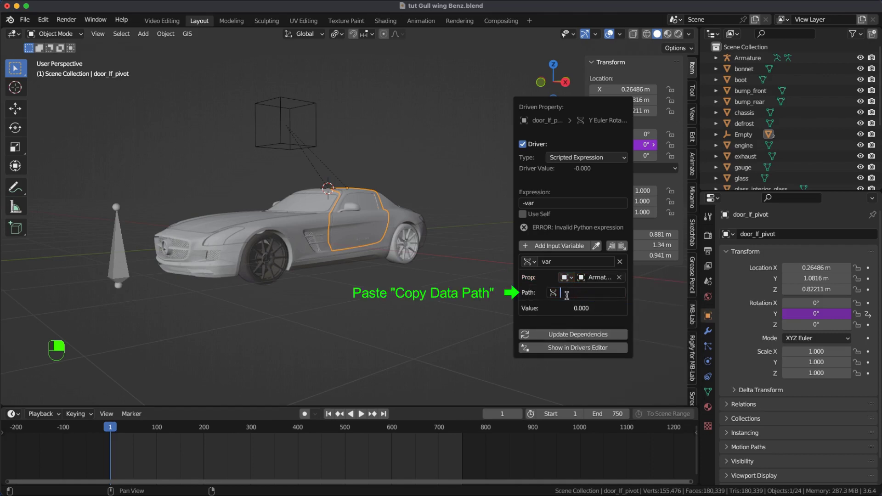
pyautogui.hotkey('ctrl', 'v')
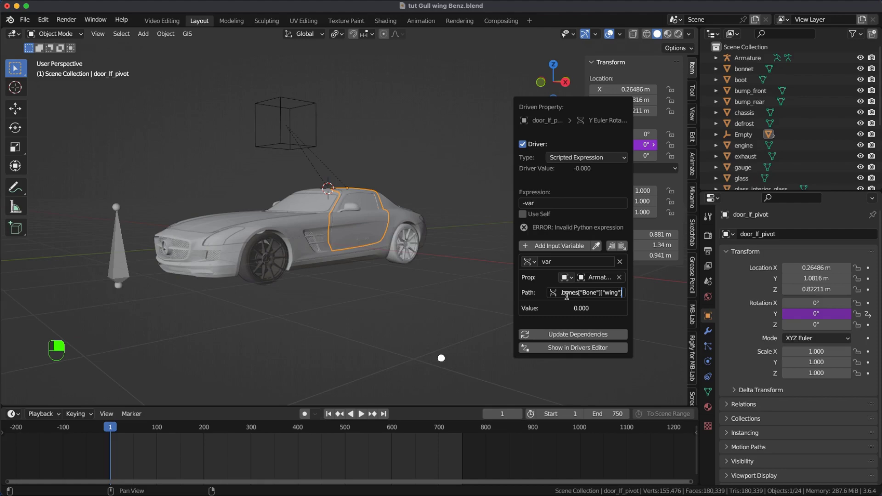
pyautogui.press('Return')
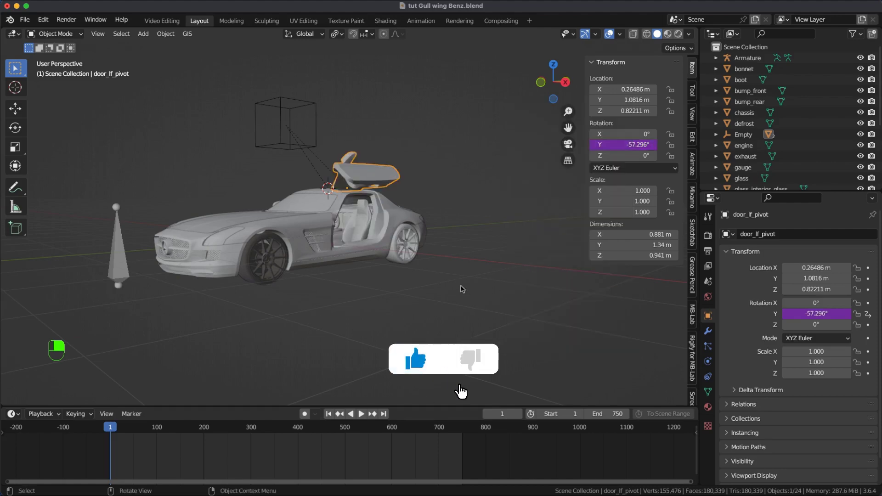
pyautogui.keyDown('alt'); pyautogui.moveTo(462, 289); pyautogui.dragTo(567, 284); pyautogui.keyUp('alt')
# Step: Add a driver to the right door pivot's Y rotation with expression 'var'
pyautogui.click(311, 238)
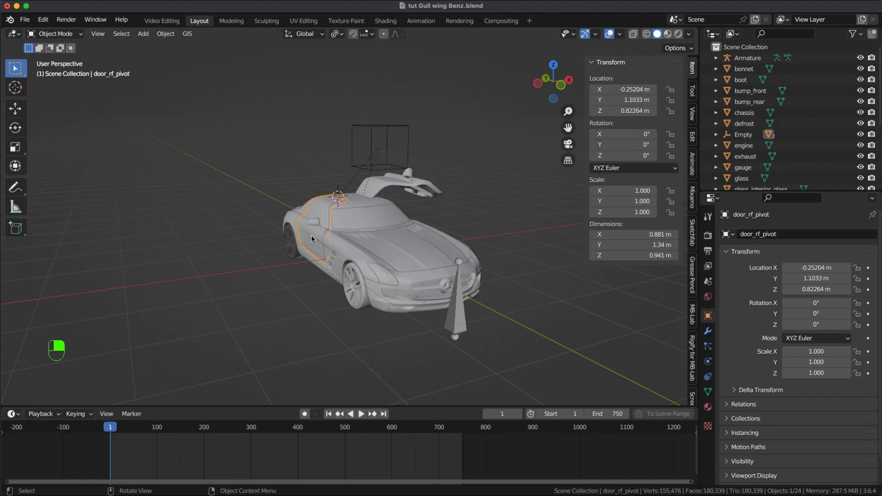
pyautogui.rightClick(618, 145)
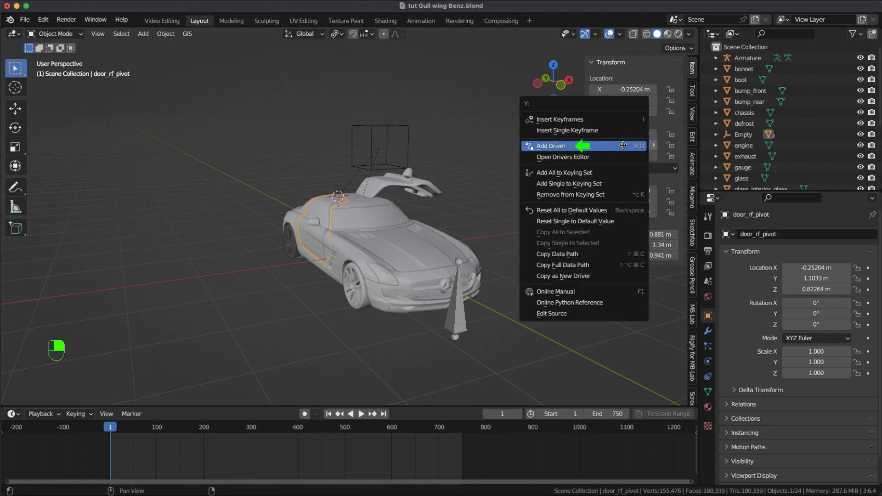
pyautogui.click(619, 146)
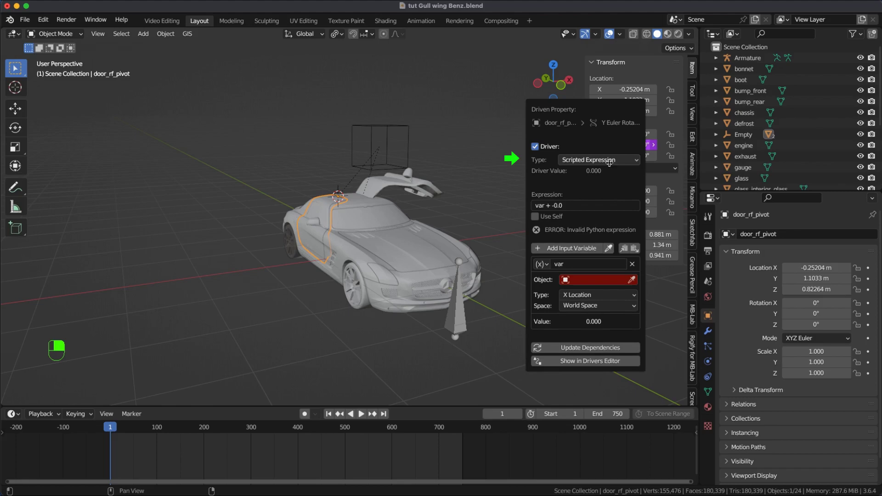
pyautogui.click(581, 205)
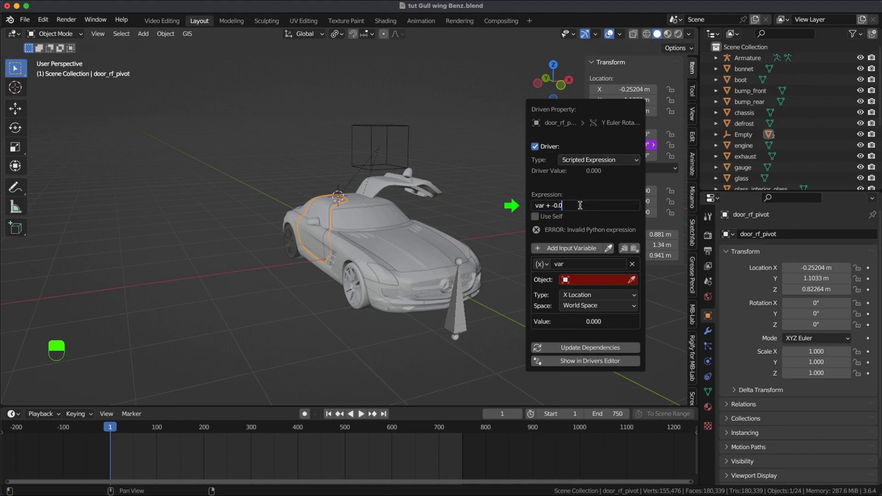
pyautogui.press('BackSpace')
pyautogui.press('BackSpace')
pyautogui.press('BackSpace')
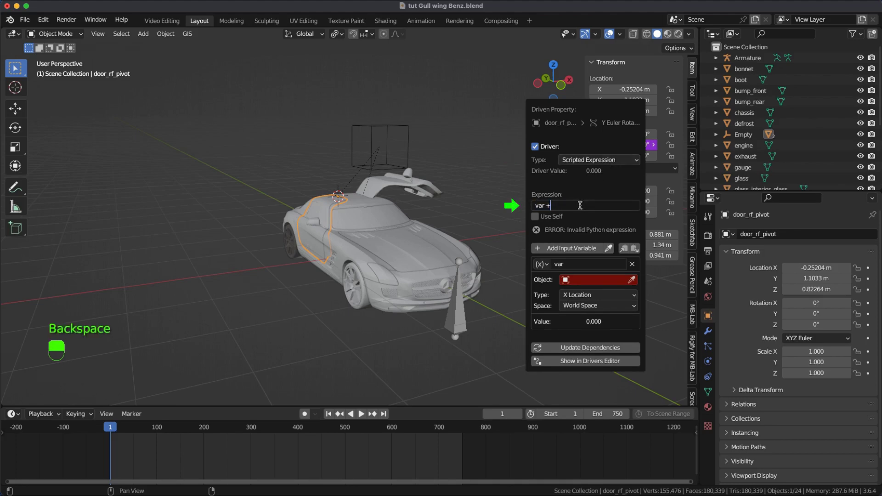
pyautogui.press('BackSpace')
pyautogui.press('BackSpace')
pyautogui.press('Return')
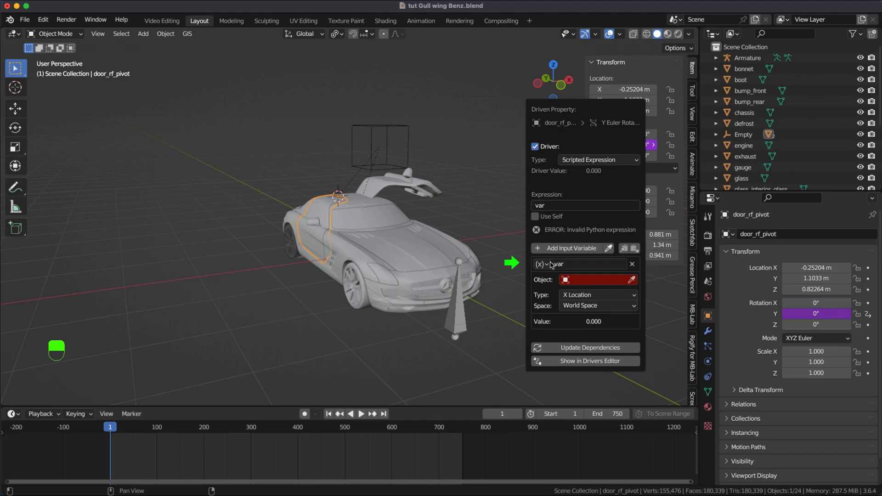
# Step: Set the variable to a Single Property of Armature with the pasted wing data path
pyautogui.click(549, 265)
pyautogui.click(563, 274)
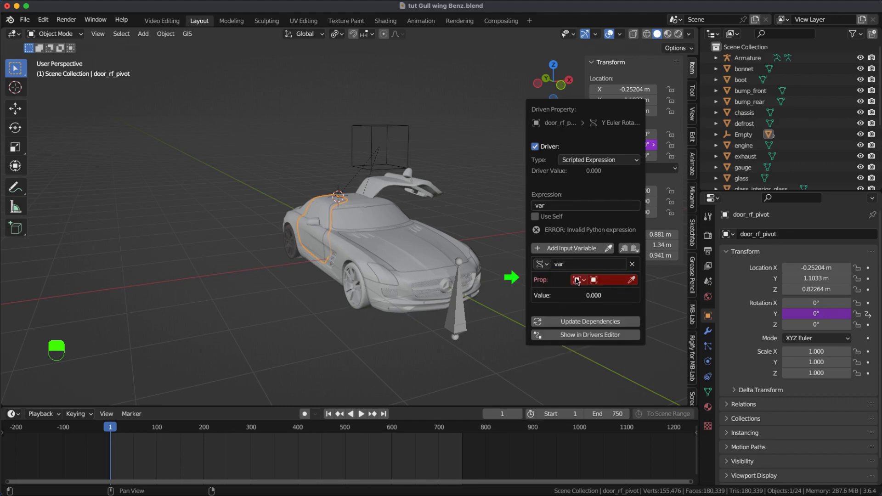
pyautogui.click(605, 280)
pyautogui.click(592, 298)
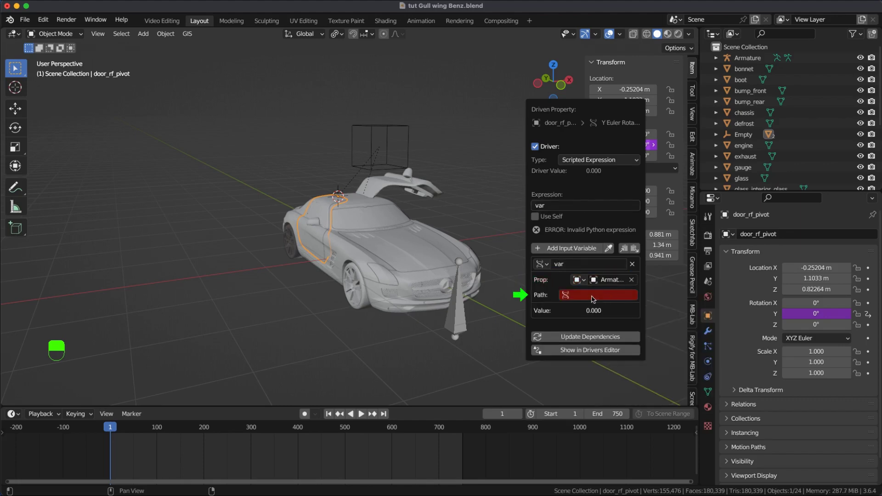
pyautogui.click(587, 296)
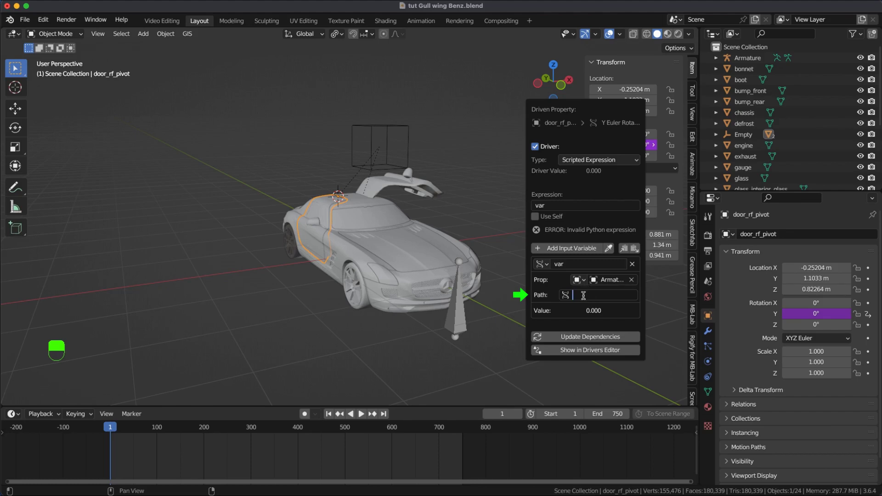
pyautogui.press('ctrl')
pyautogui.press('Return')
pyautogui.moveTo(509, 285)
pyautogui.keyDown('alt'); pyautogui.mouseDown(button='middle')
pyautogui.moveTo(407, 205)
pyautogui.moveTo(374, 215)
pyautogui.moveTo(358, 200)
pyautogui.moveTo(374, 206)
pyautogui.moveTo(330, 279)
pyautogui.mouseUp(button='middle'); pyautogui.keyUp('alt')
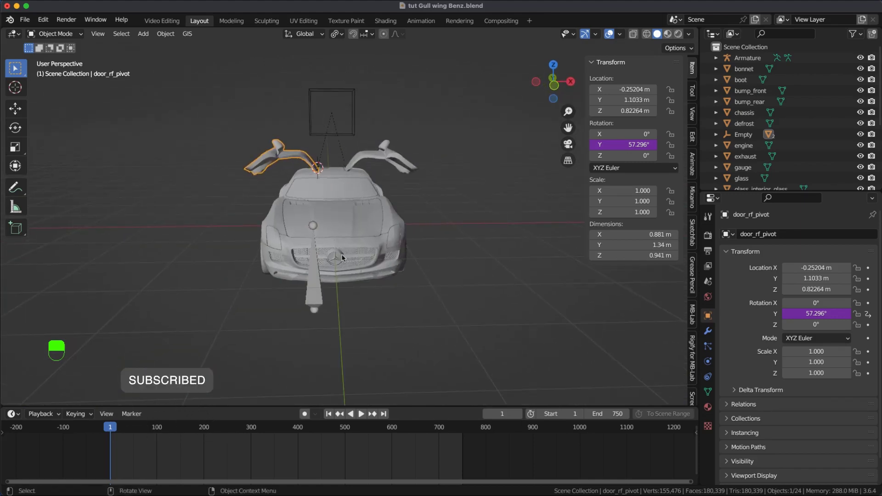
# Step: In Pose Mode, set wing to 0 and keyframe it at frame 1
pyautogui.click(314, 286)
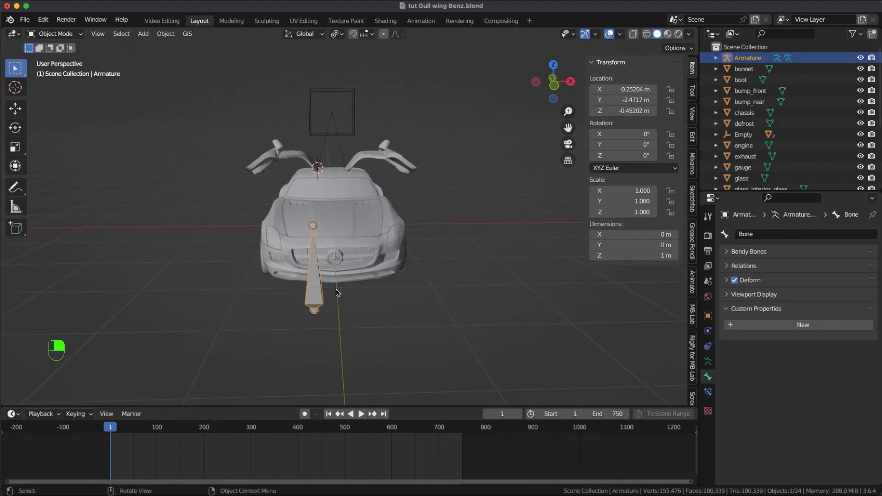
pyautogui.press('Tab')
pyautogui.click(330, 353)
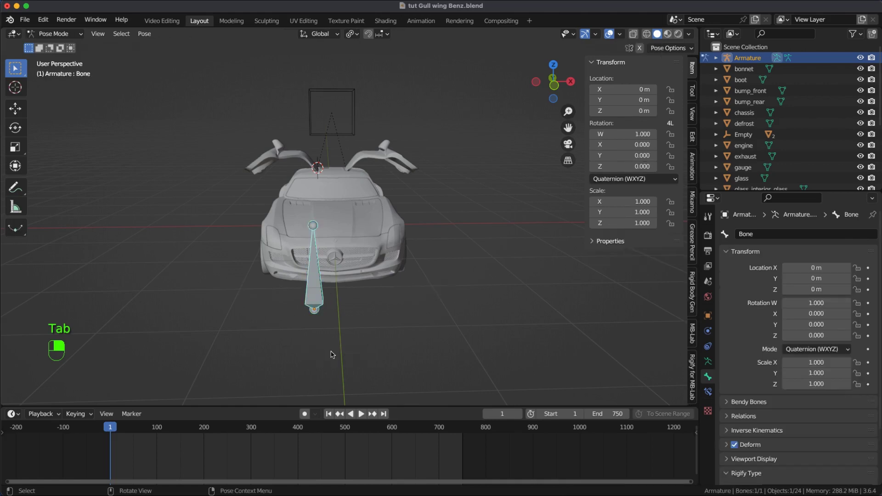
pyautogui.scroll(-3, 813, 433)
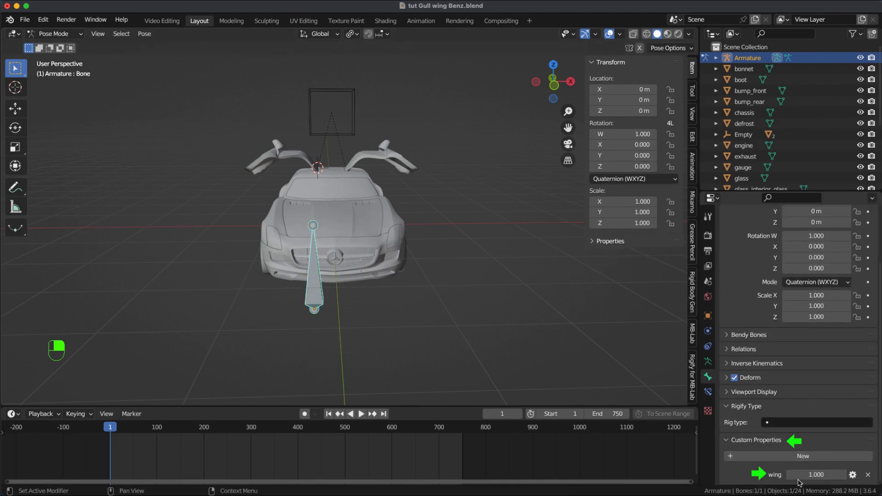
pyautogui.click(792, 476)
pyautogui.moveTo(825, 476); pyautogui.dragTo(800, 479)
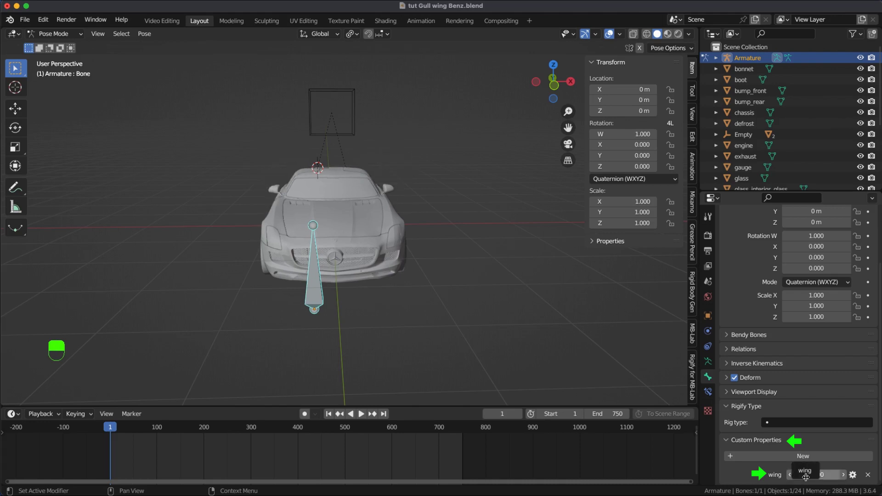
pyautogui.press('i')
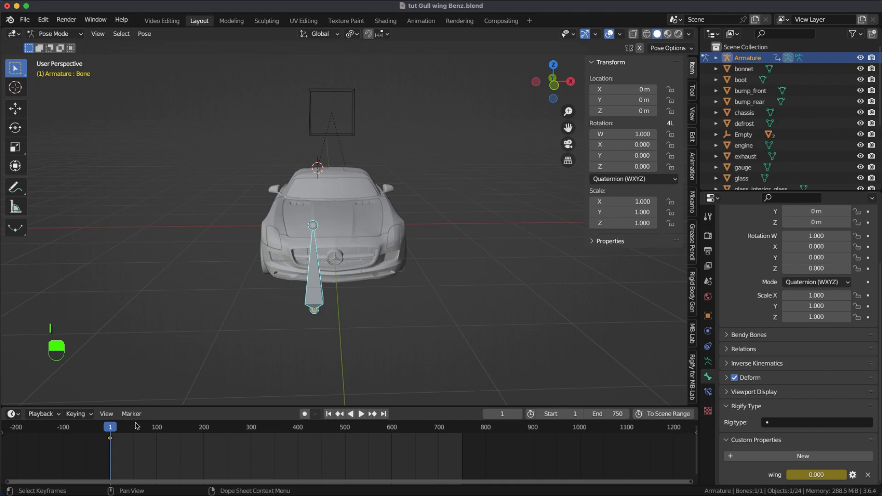
# Step: At frame 99, set wing to 2.000 and keyframe it
pyautogui.moveTo(112, 432); pyautogui.dragTo(157, 446)
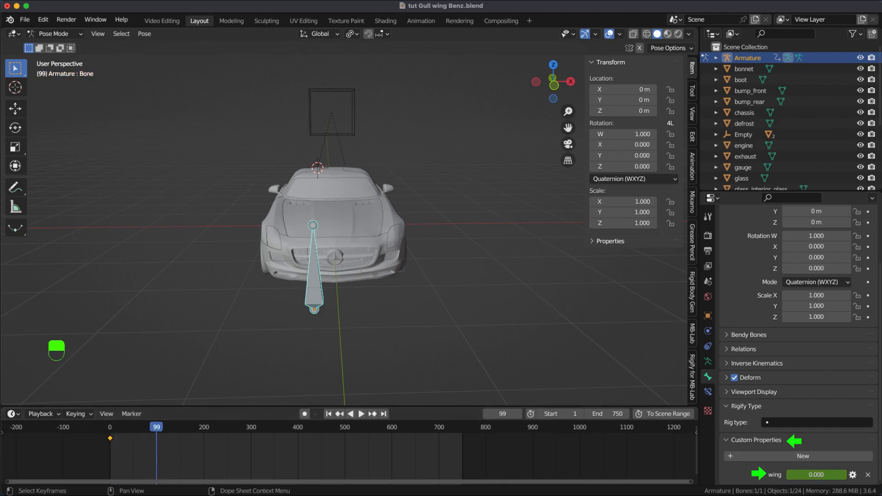
pyautogui.click(813, 475)
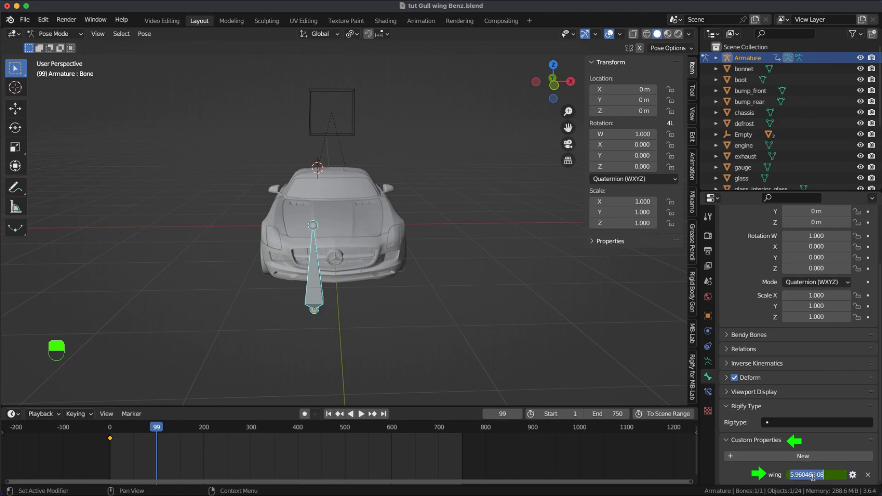
pyautogui.press('Return')
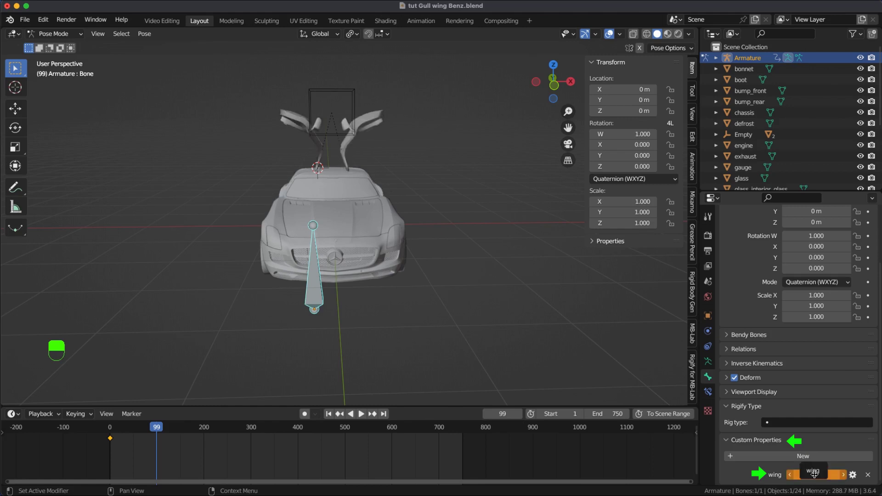
pyautogui.press('i')
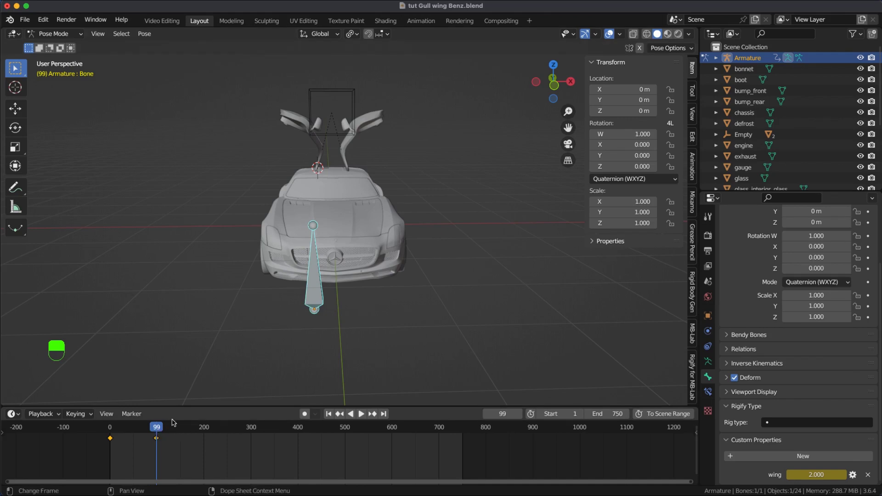
# Step: Back in Object Mode, duplicate the closed-door keyframe to frame 200 and play the animation
pyautogui.press('Tab')
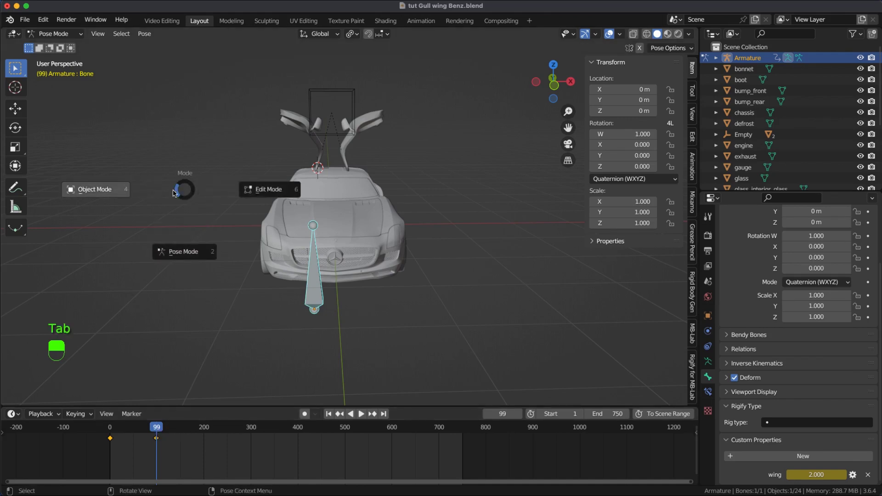
pyautogui.click(91, 192)
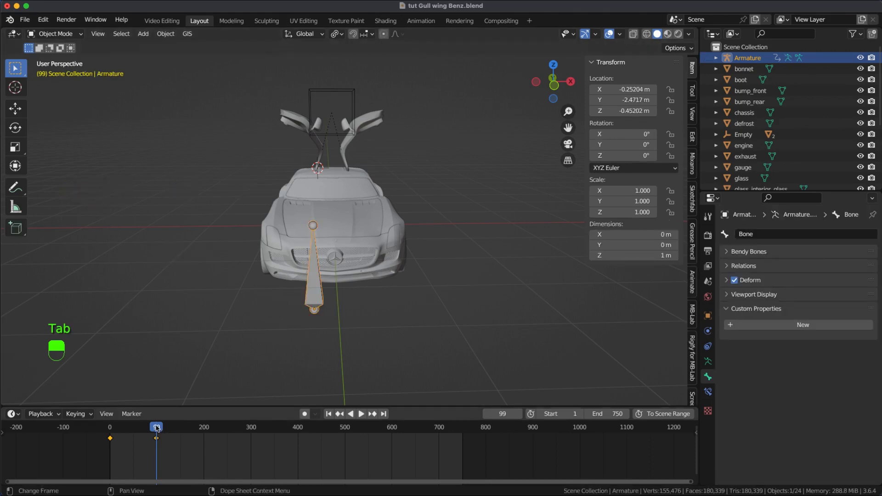
pyautogui.moveTo(157, 428)
pyautogui.mouseDown()
pyautogui.moveTo(108, 429)
pyautogui.moveTo(156, 429)
pyautogui.mouseUp()
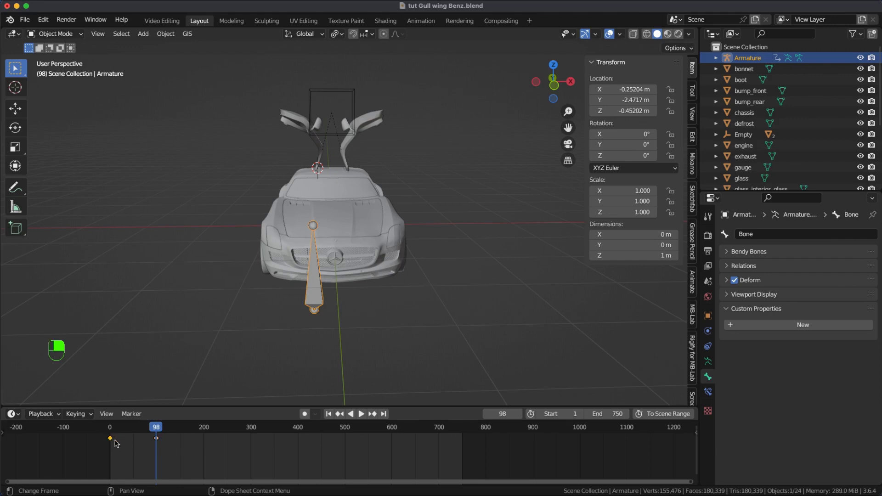
pyautogui.hotkey('shift', 'd')
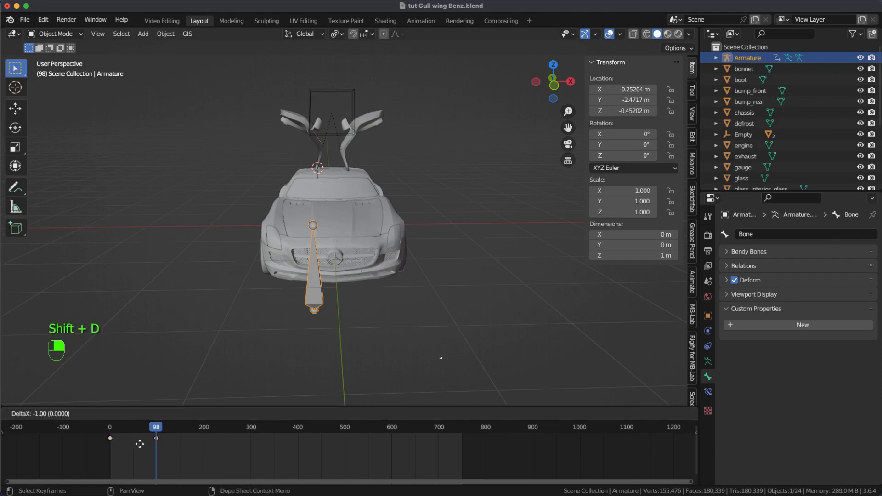
pyautogui.click(228, 449)
pyautogui.moveTo(156, 429); pyautogui.dragTo(111, 441)
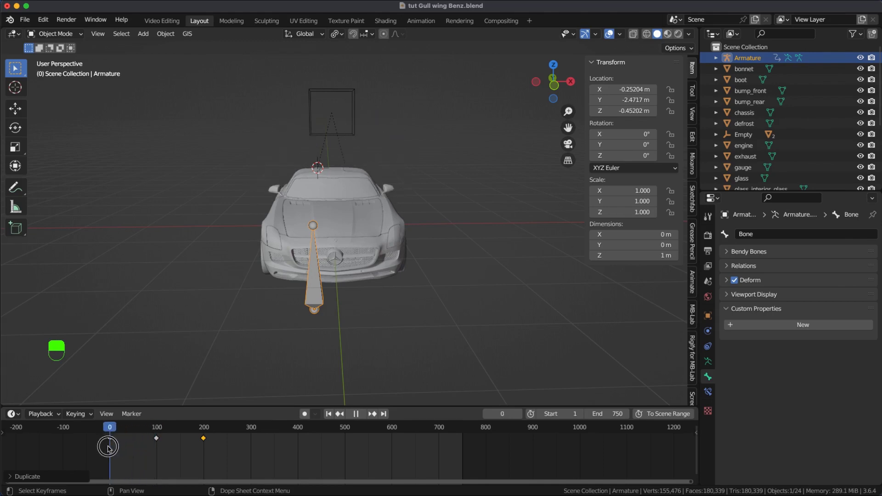
pyautogui.press('space')
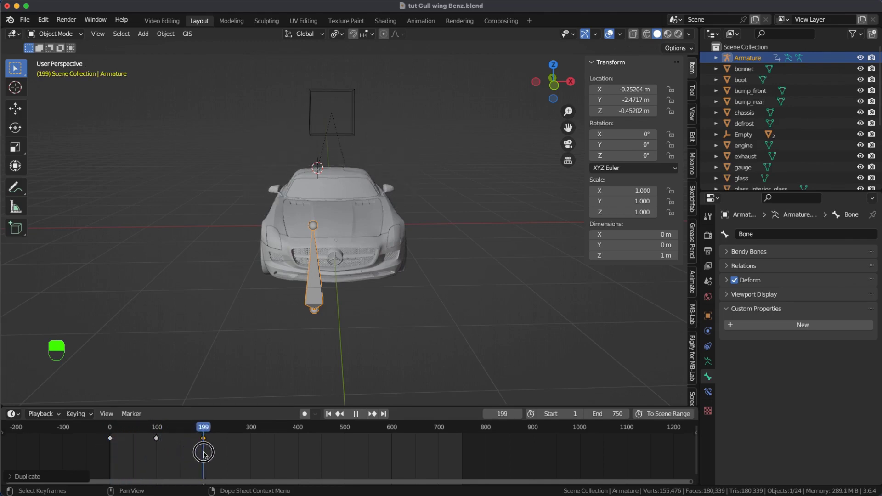